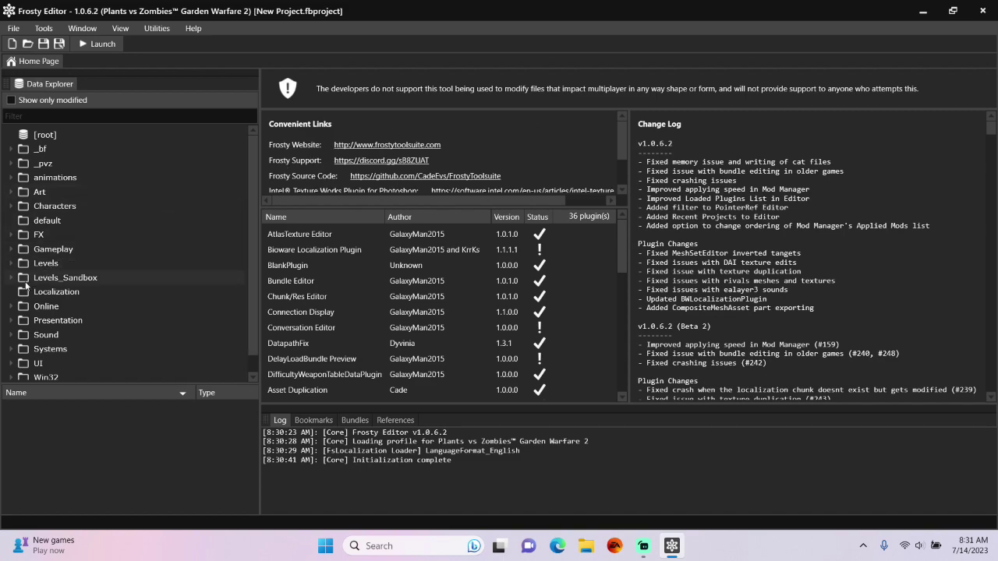
# Step: Browse to Online > Persistence in Data Explorer and open the PvzAwards asset
pyautogui.click(11, 307)
pyautogui.scroll(-3, 67, 326)
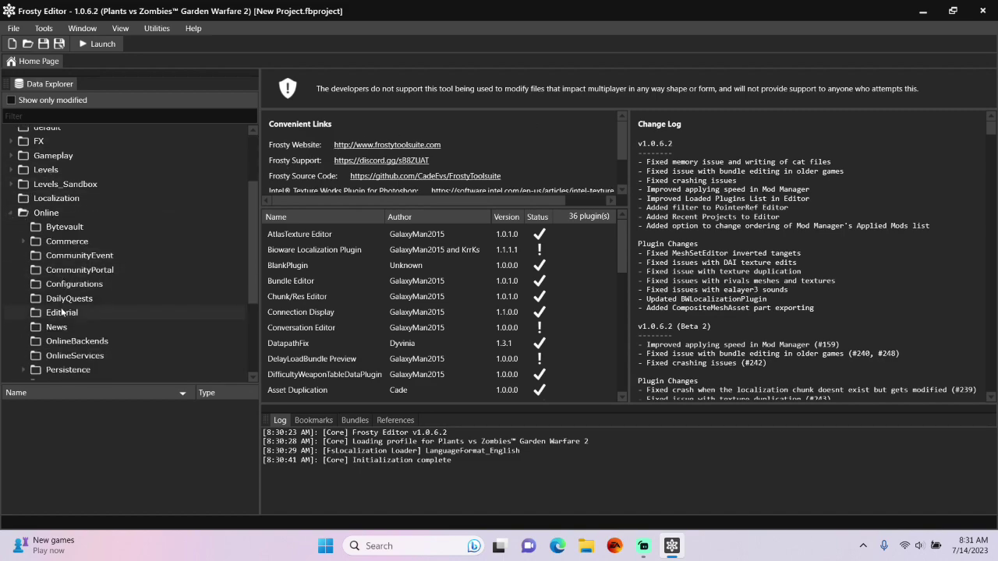
pyautogui.click(64, 340)
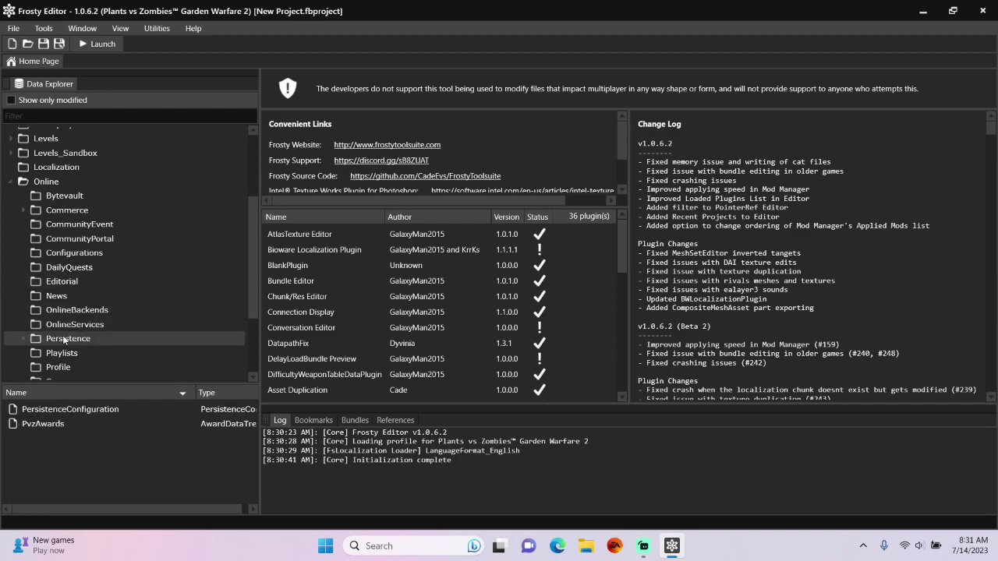
pyautogui.doubleClick(71, 421)
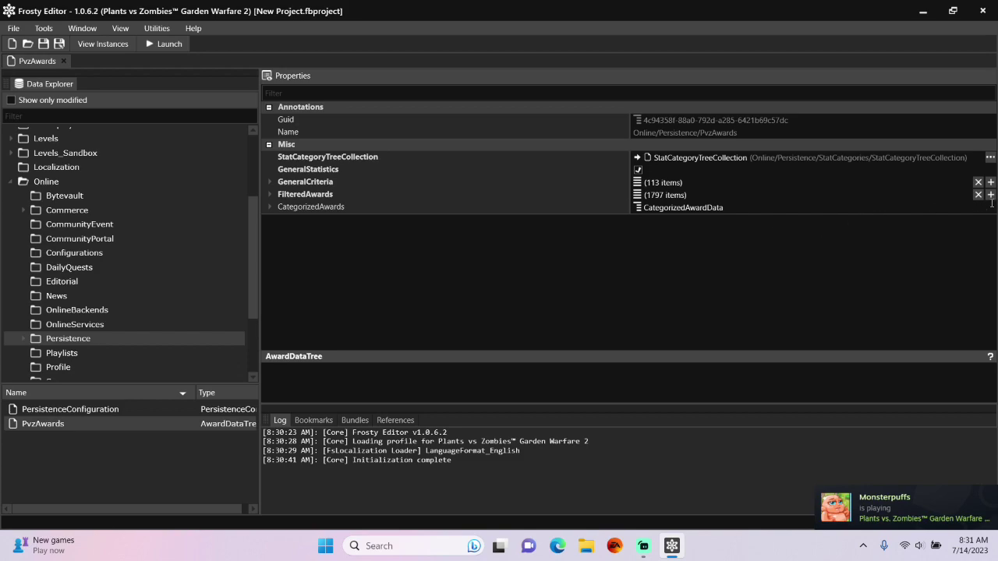
# Step: Add two new entries to FilteredAwards, growing it to 1799 items
pyautogui.click(990, 195)
pyautogui.click(990, 195)
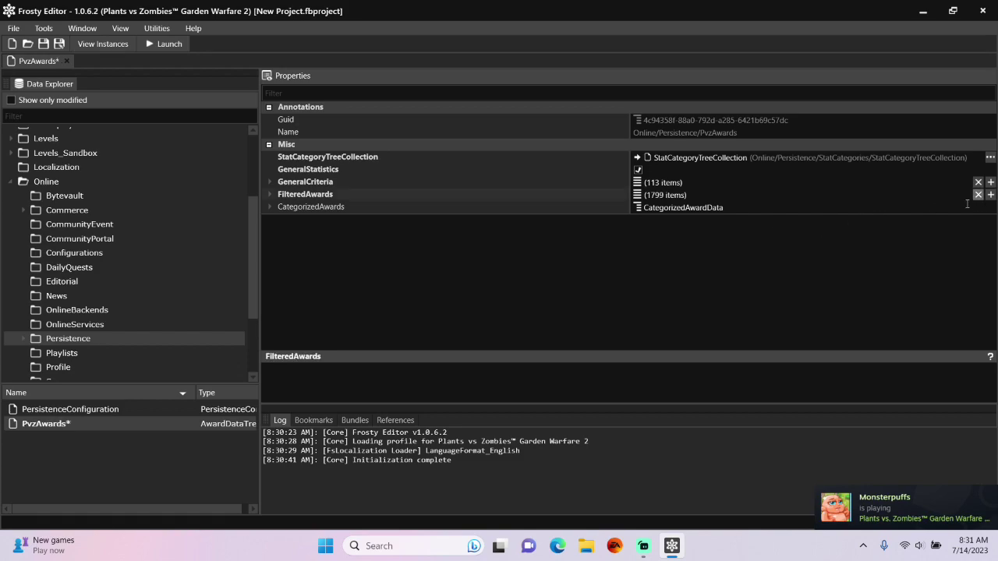
pyautogui.click(270, 195)
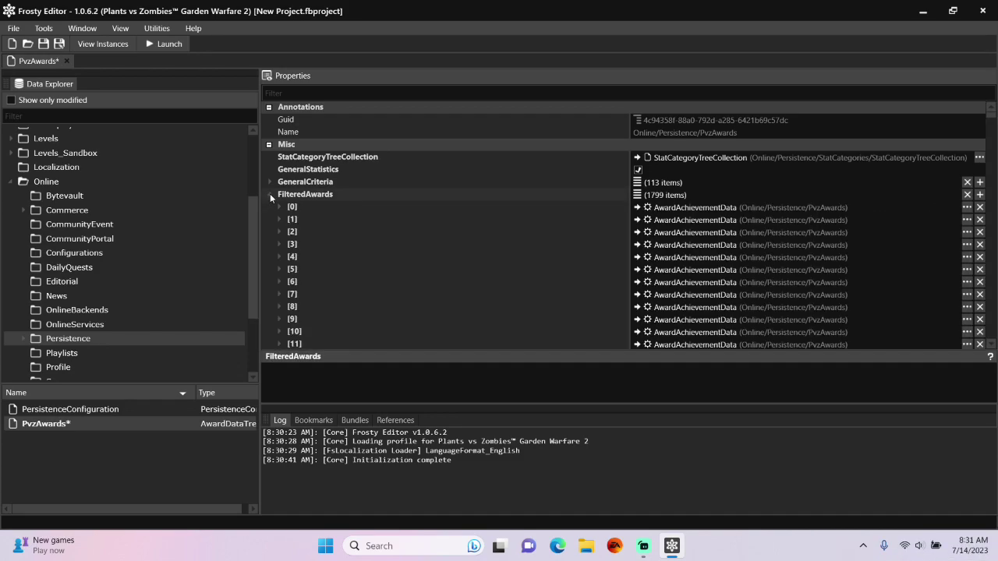
# Step: Copy award [1795] and paste it into the empty entry [1797]
pyautogui.moveTo(995, 117); pyautogui.dragTo(995, 347)
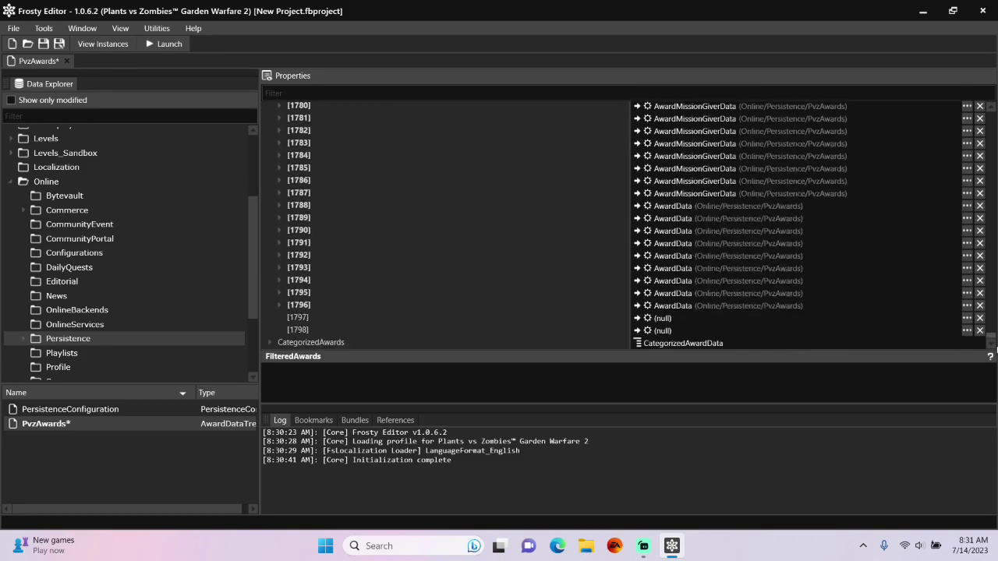
pyautogui.rightClick(659, 295)
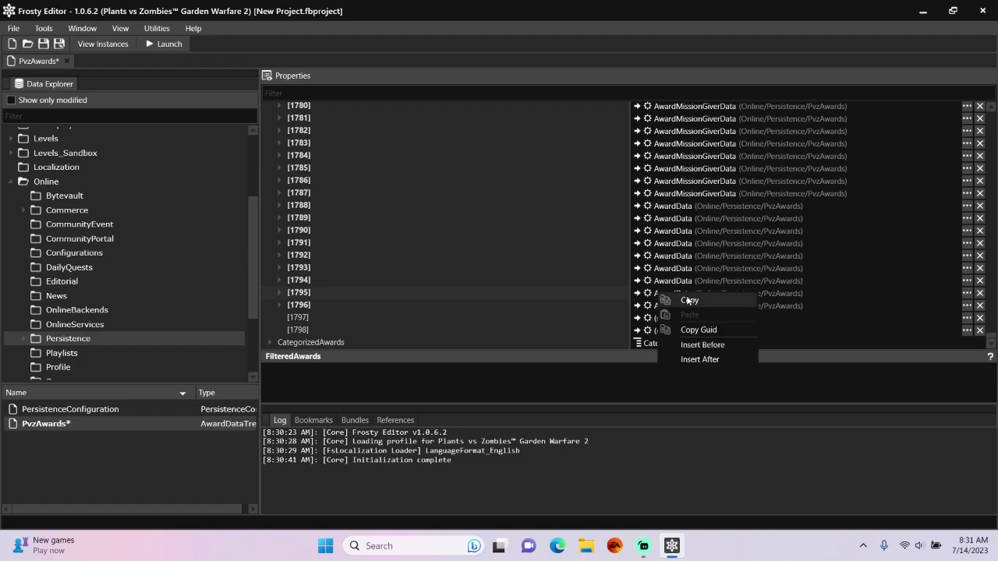
pyautogui.click(687, 301)
pyautogui.rightClick(664, 319)
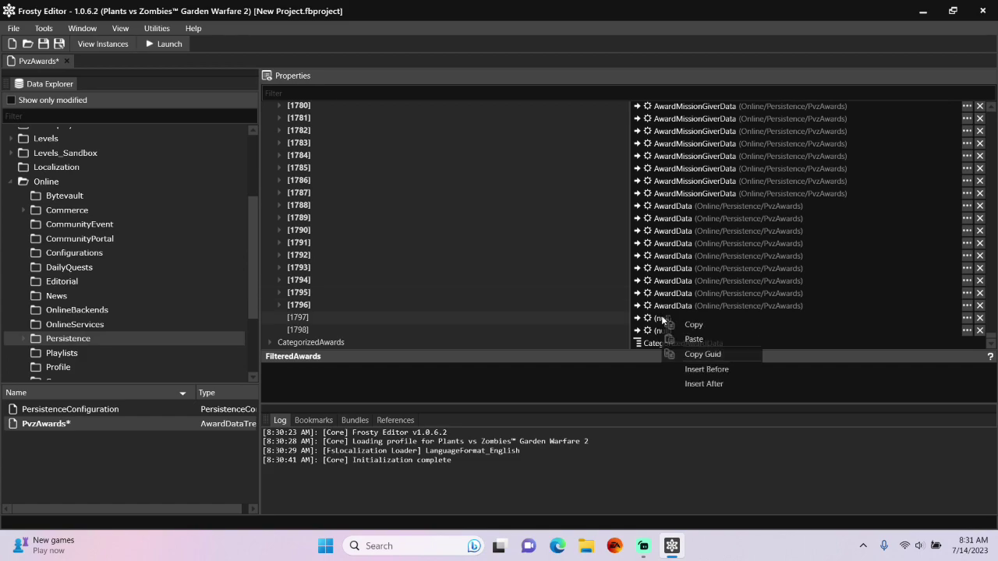
pyautogui.click(682, 336)
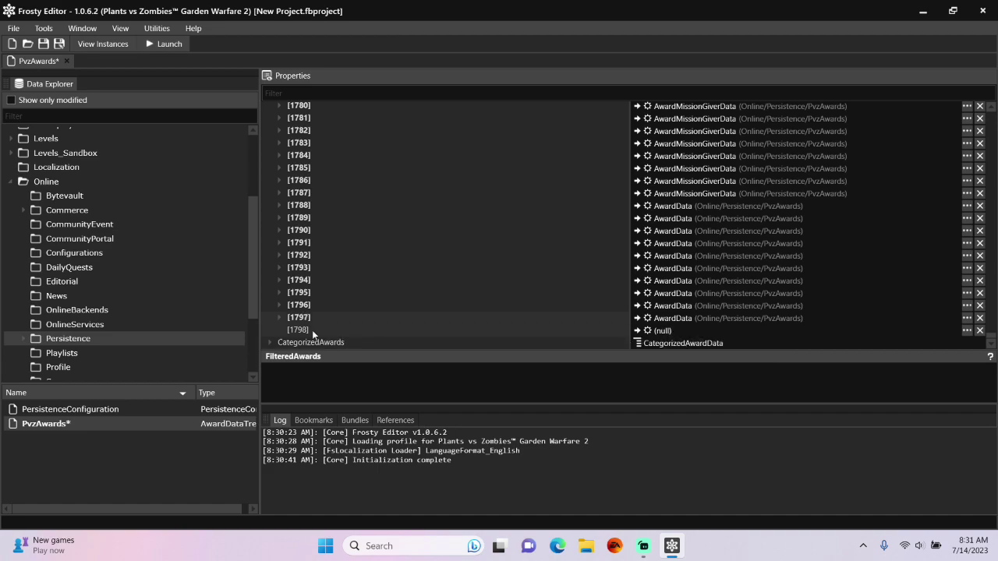
# Step: Expand award [1797]'s first criterion and clear its ParamX stat category
pyautogui.click(281, 315)
pyautogui.scroll(-4, 351, 244)
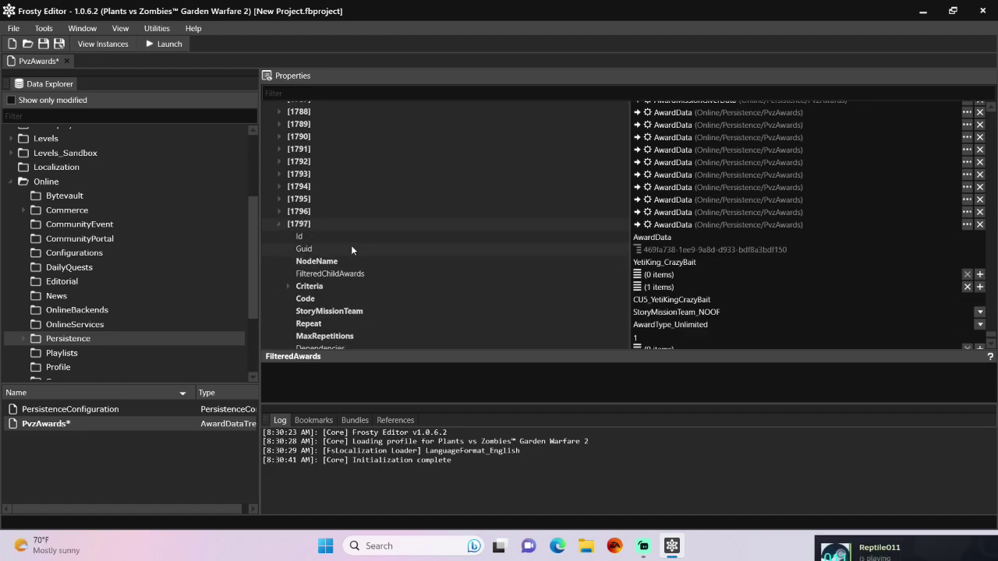
pyautogui.scroll(-1, 353, 248)
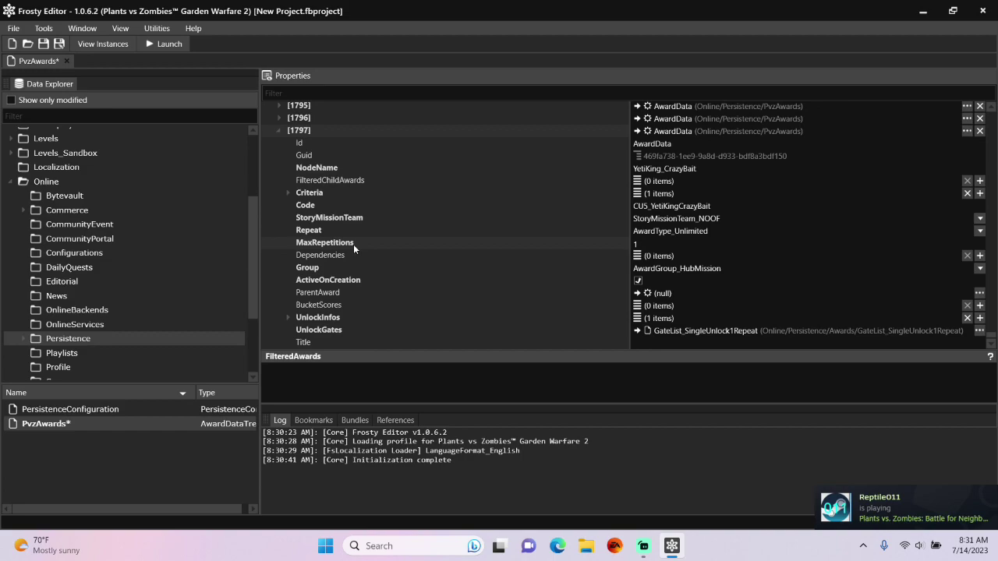
pyautogui.click(288, 193)
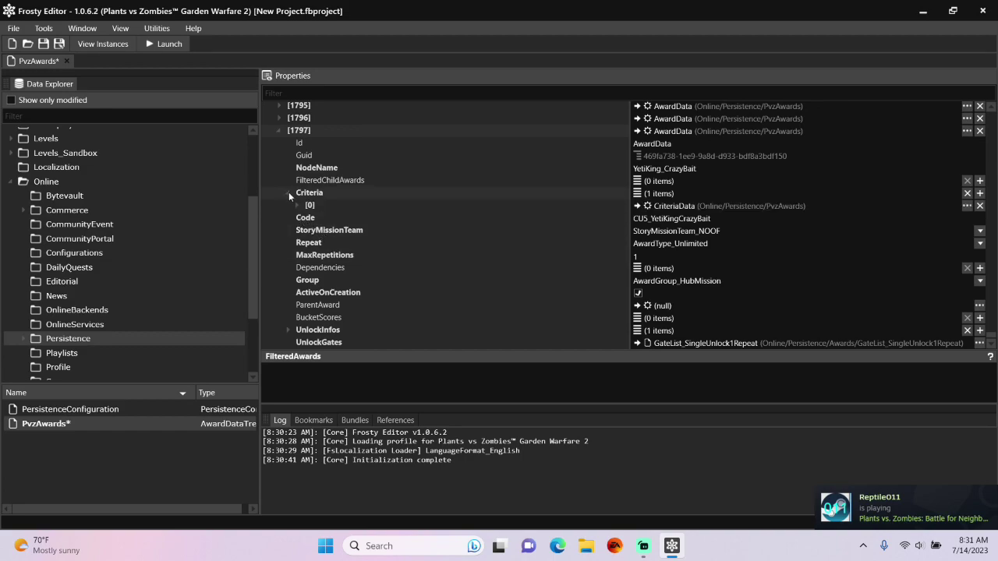
pyautogui.click(296, 205)
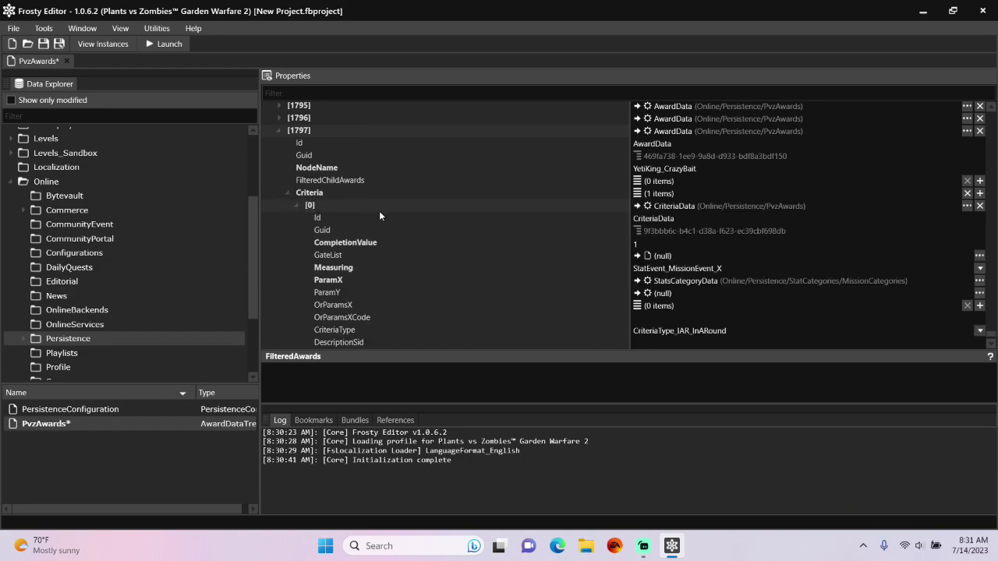
pyautogui.scroll(-1, 455, 223)
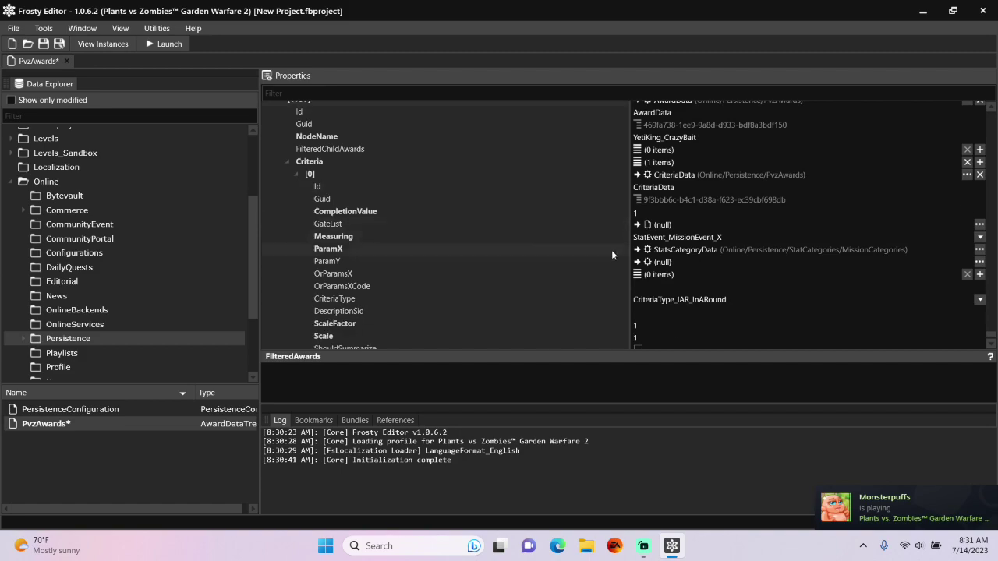
pyautogui.click(979, 250)
pyautogui.click(923, 259)
# Step: Set CriteriaType to GLOBAL_AllTimeTotal and Measuring to StatEvent_Soccer_GoalScored
pyautogui.click(979, 300)
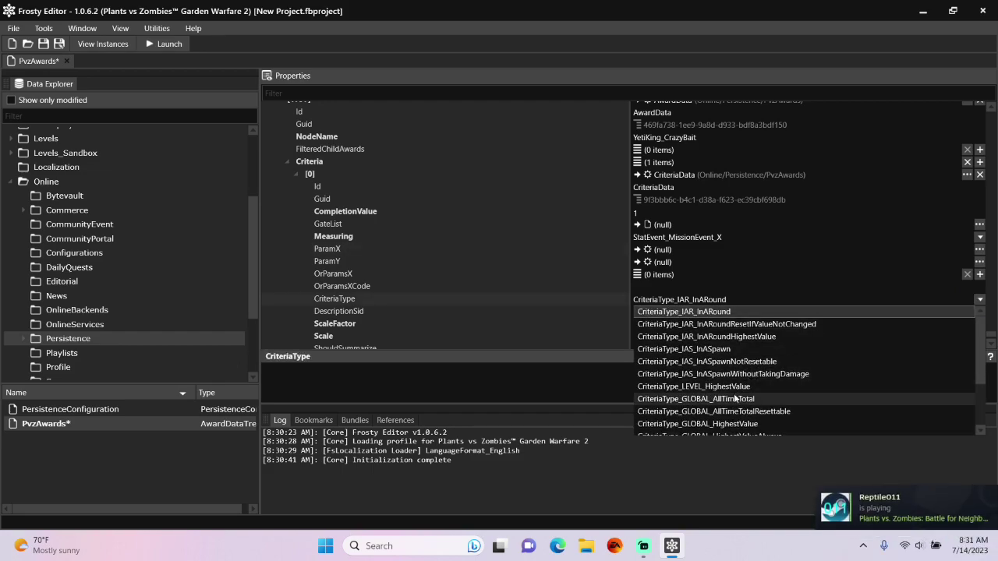
pyautogui.click(735, 398)
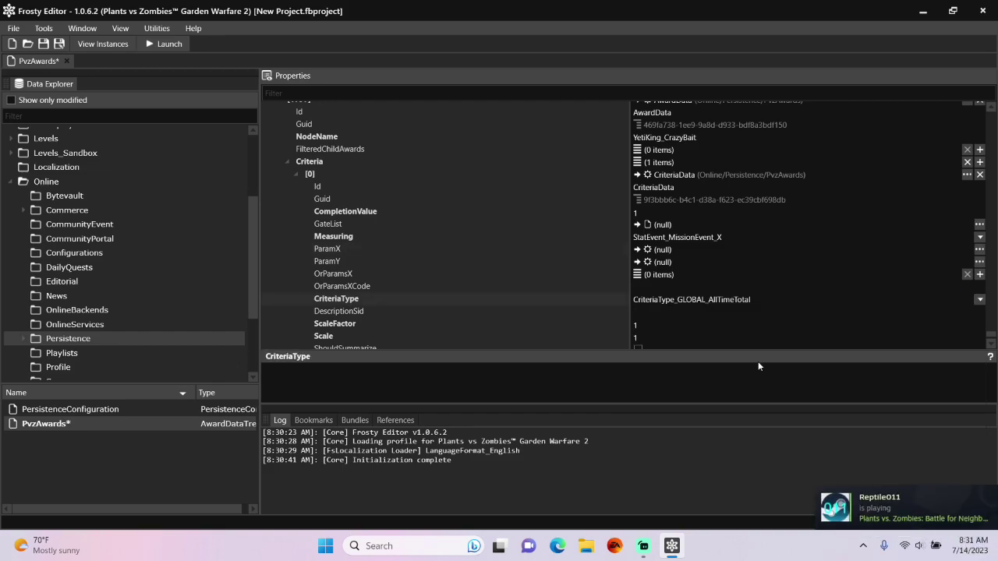
pyautogui.click(979, 237)
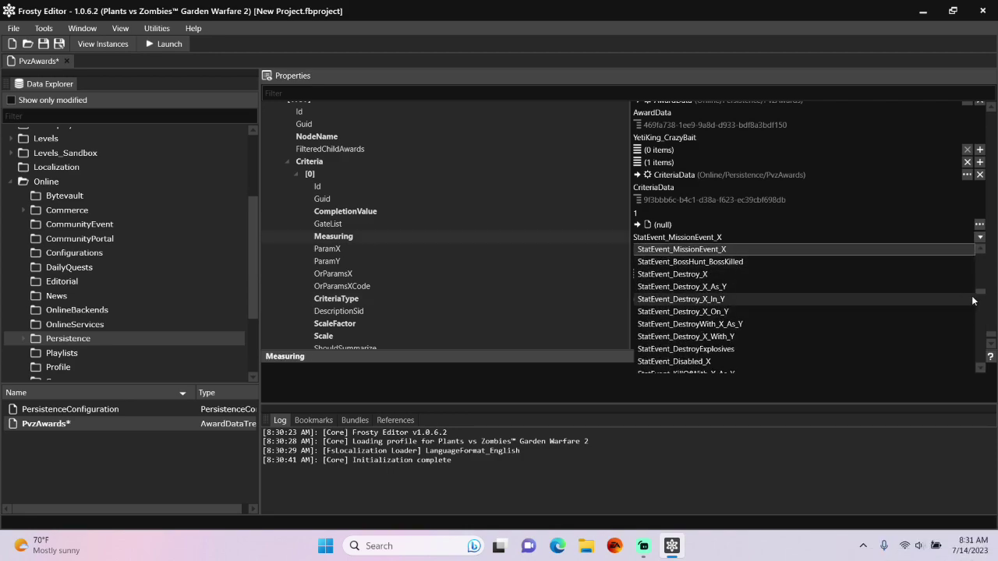
pyautogui.moveTo(979, 291); pyautogui.dragTo(982, 371)
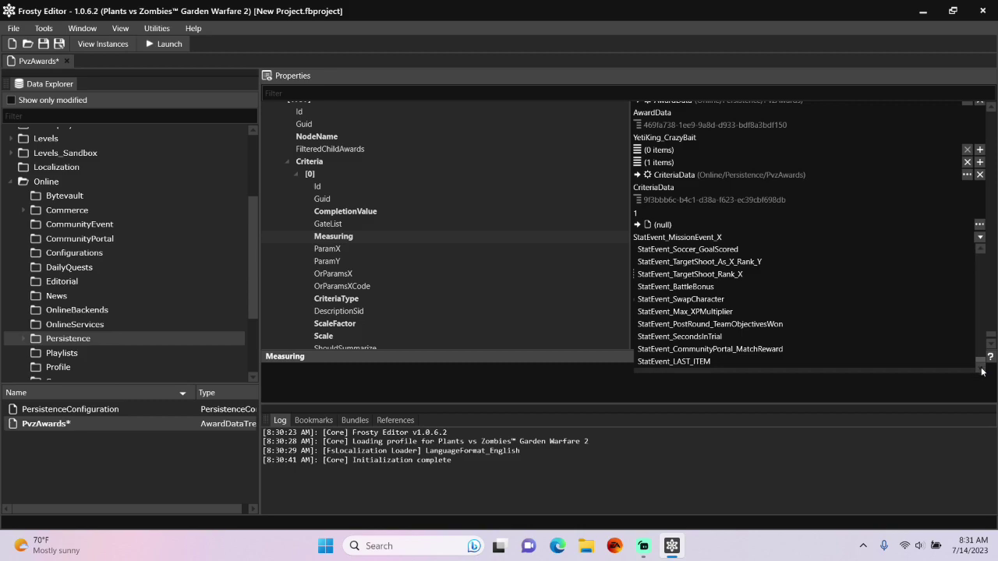
pyautogui.click(722, 250)
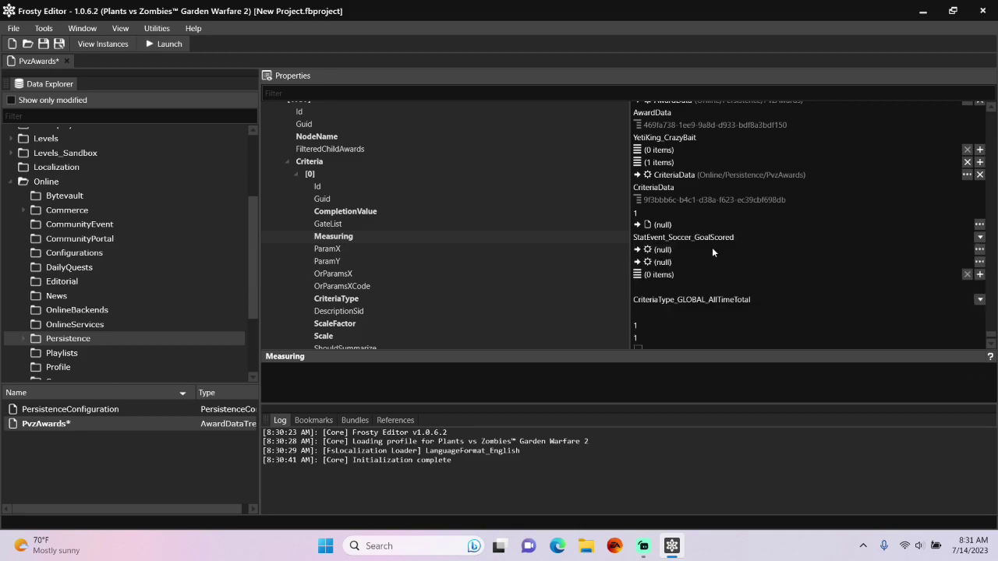
pyautogui.scroll(-6, 542, 237)
# Step: Expand award [1797]'s UnlockInfos [0] and list the Online/Commerce/Packs assets
pyautogui.scroll(-3, 518, 226)
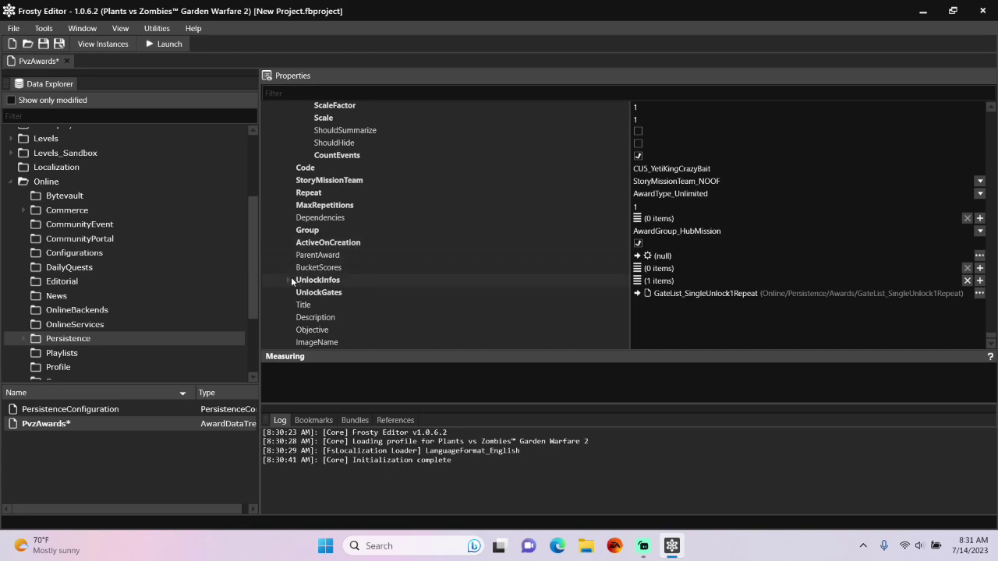
pyautogui.click(287, 280)
pyautogui.scroll(-5, 313, 262)
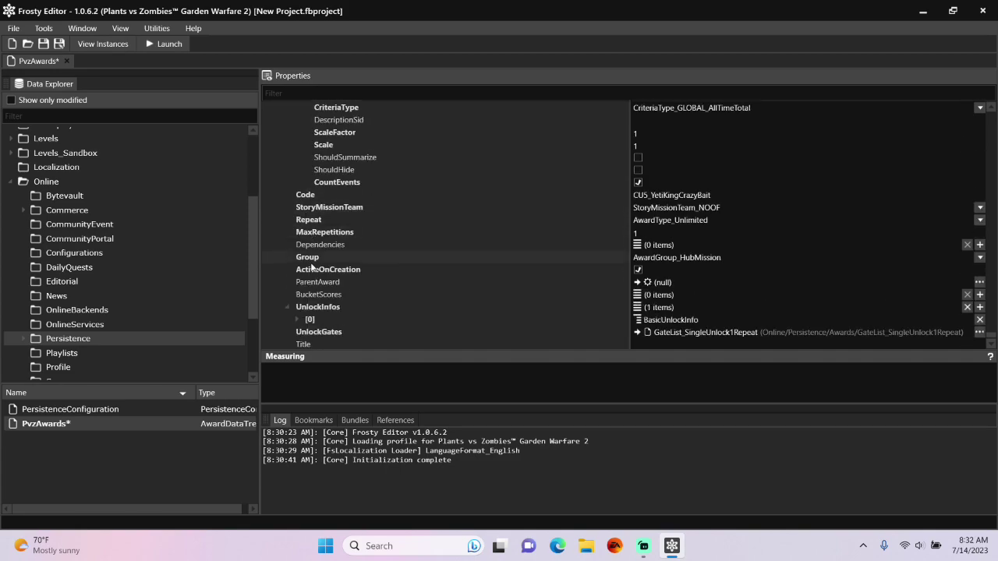
pyautogui.scroll(-1, 313, 262)
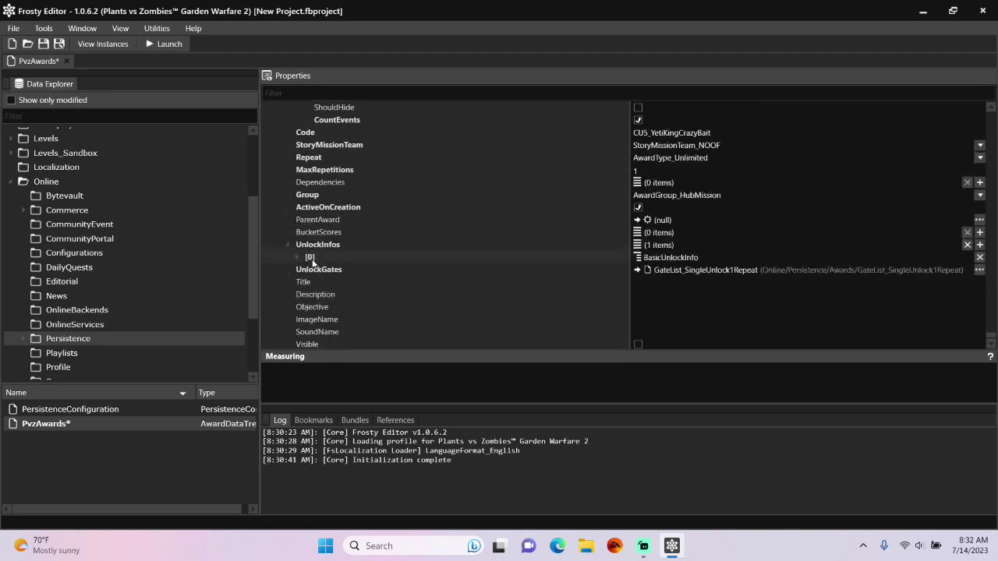
pyautogui.click(297, 257)
pyautogui.scroll(-2, 297, 258)
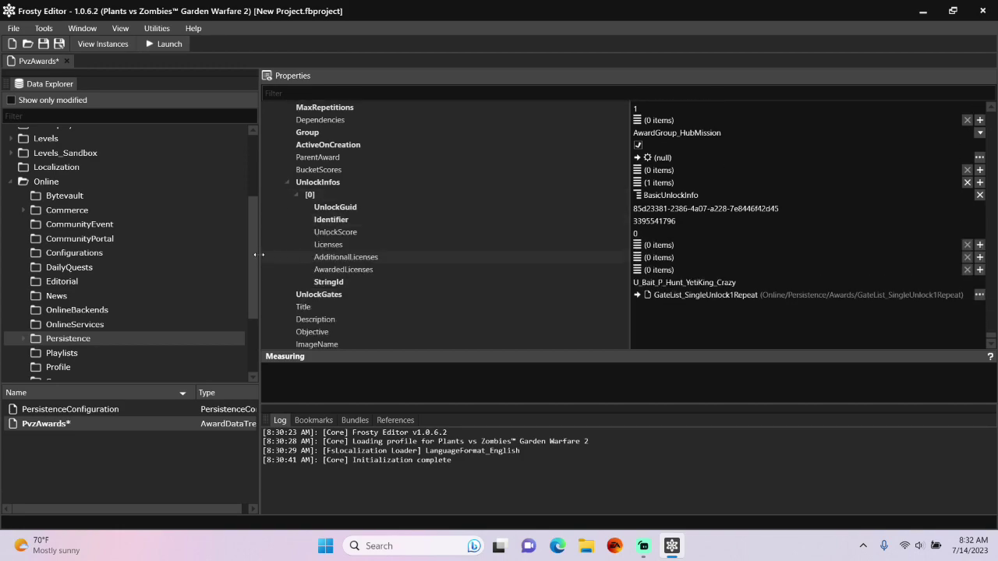
pyautogui.click(22, 210)
pyautogui.click(67, 239)
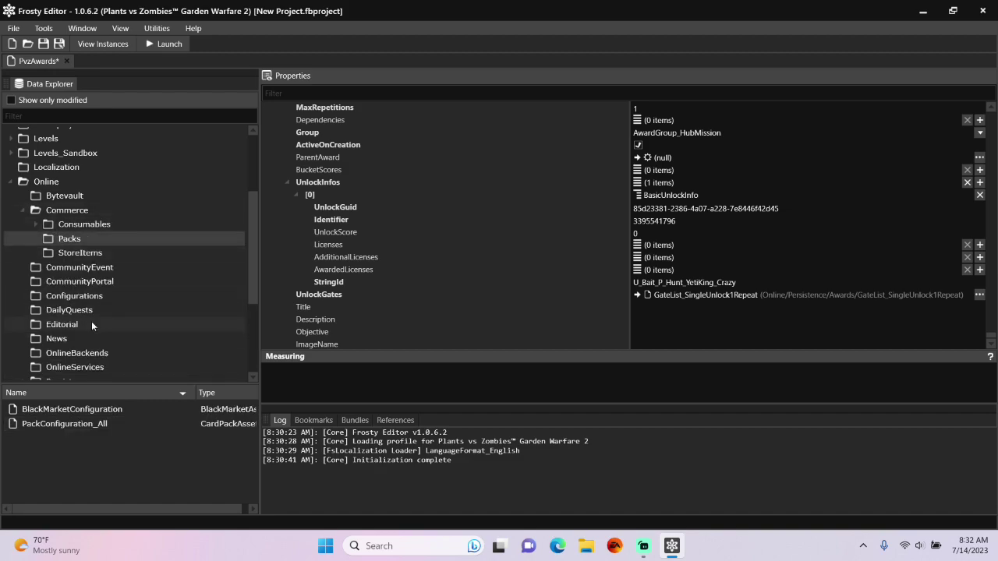
pyautogui.doubleClick(108, 423)
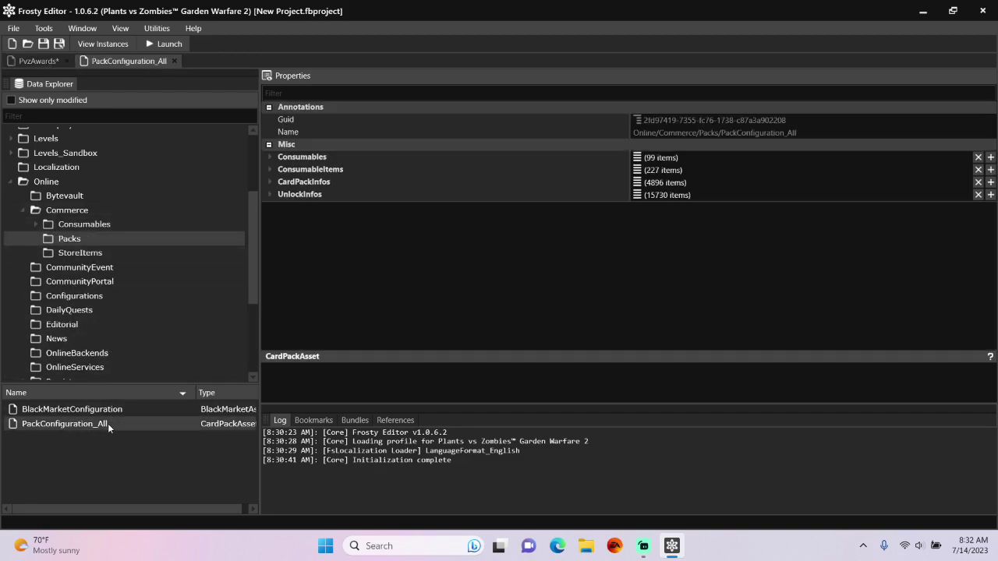
pyautogui.click(269, 182)
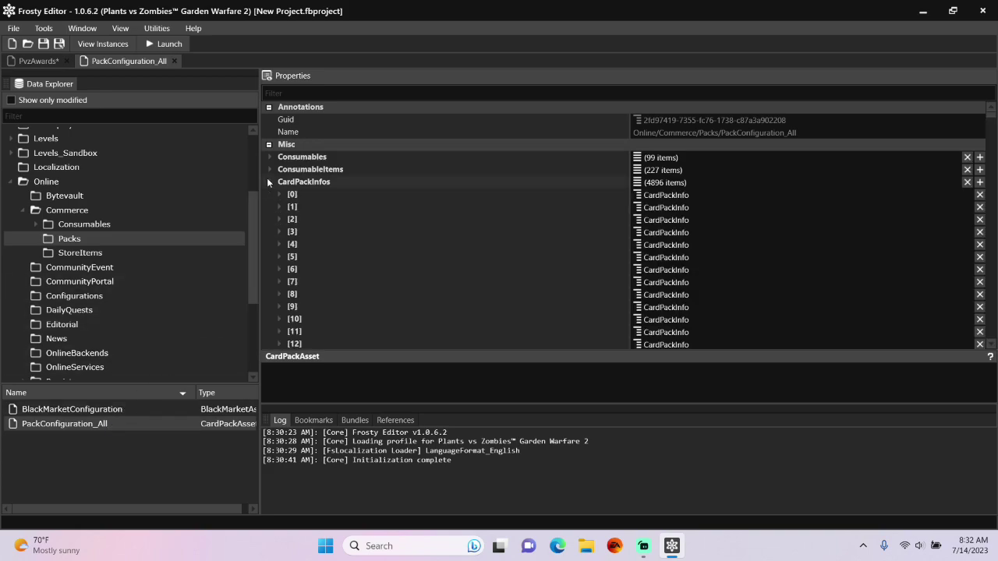
pyautogui.scroll(-8, 313, 227)
pyautogui.scroll(-15, 320, 253)
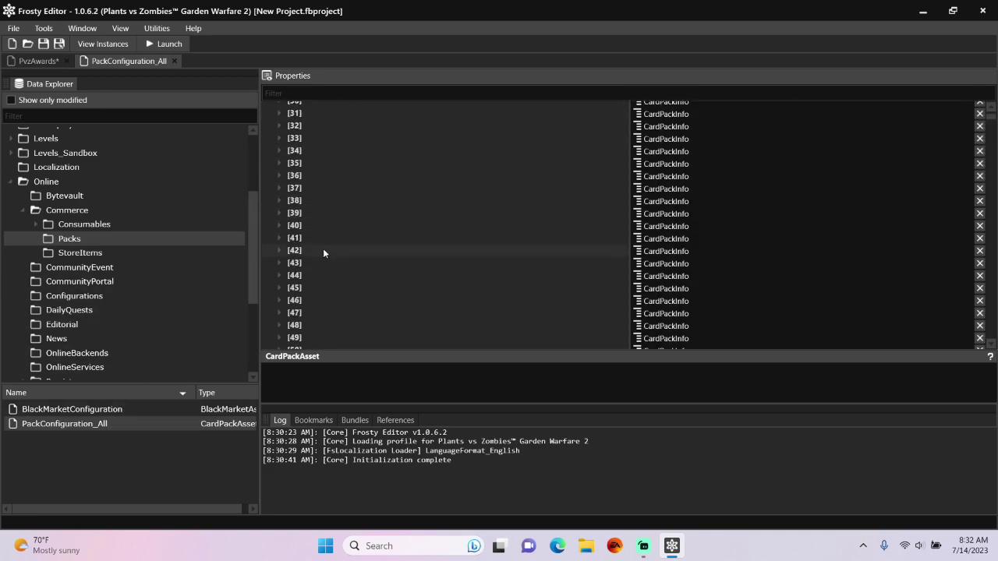
pyautogui.scroll(-11, 328, 246)
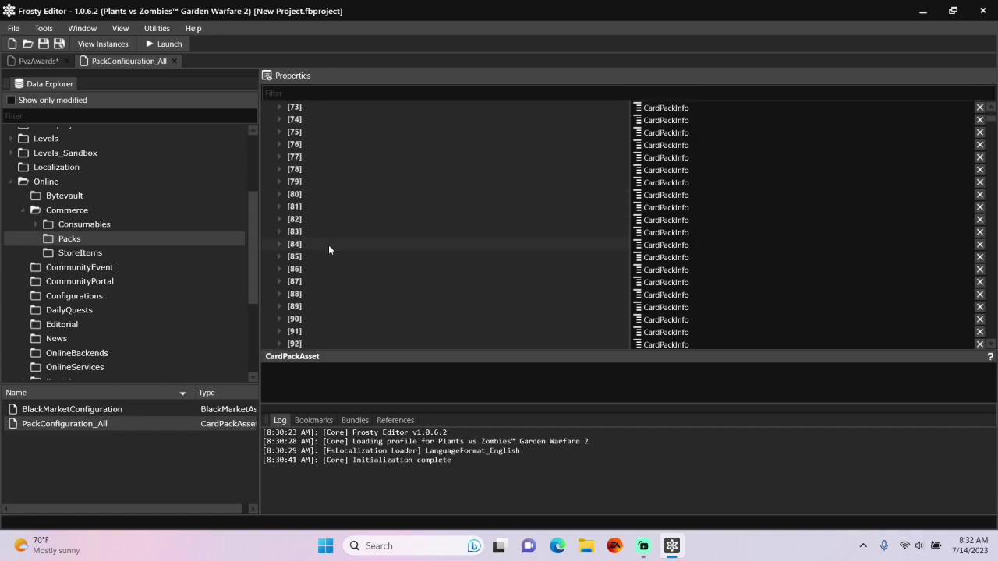
pyautogui.scroll(-7, 328, 244)
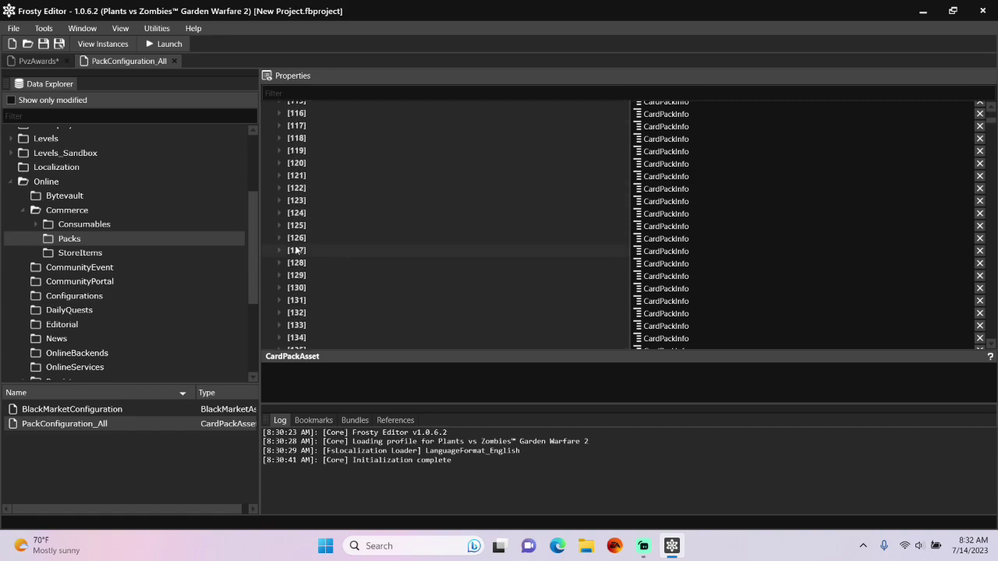
pyautogui.click(279, 276)
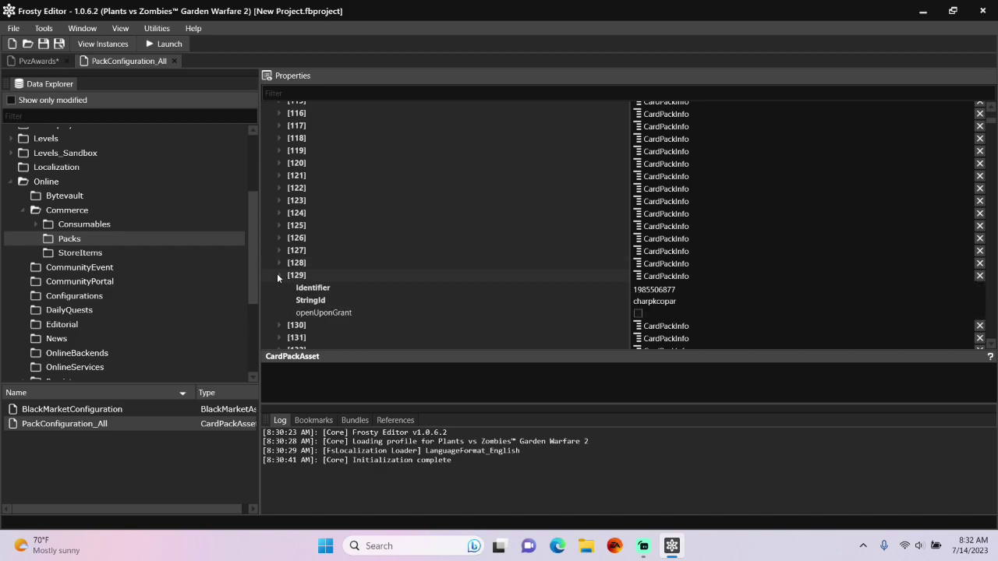
pyautogui.doubleClick(690, 288)
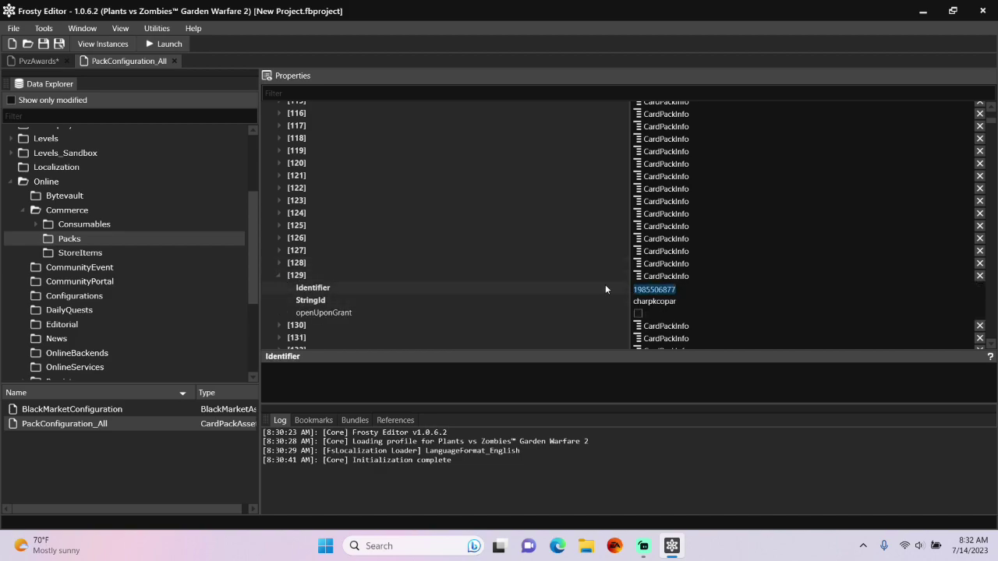
pyautogui.click(47, 61)
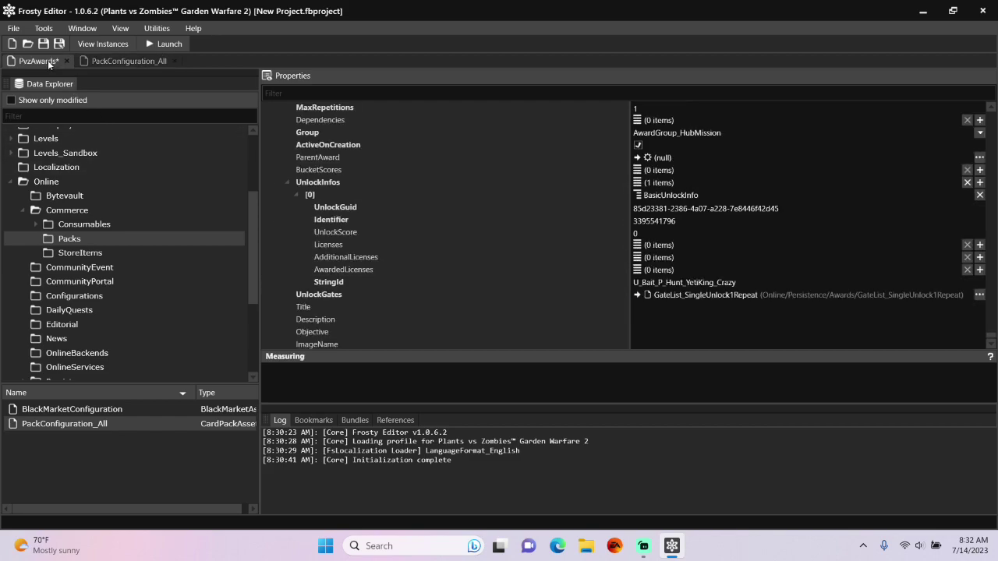
pyautogui.click(678, 221)
pyautogui.hotkey('ctrl', 'a')
pyautogui.hotkey('ctrl', 'v')
# Step: Copy StringId charpkcopar from pack [129] into the award's unlock StringId
pyautogui.click(141, 62)
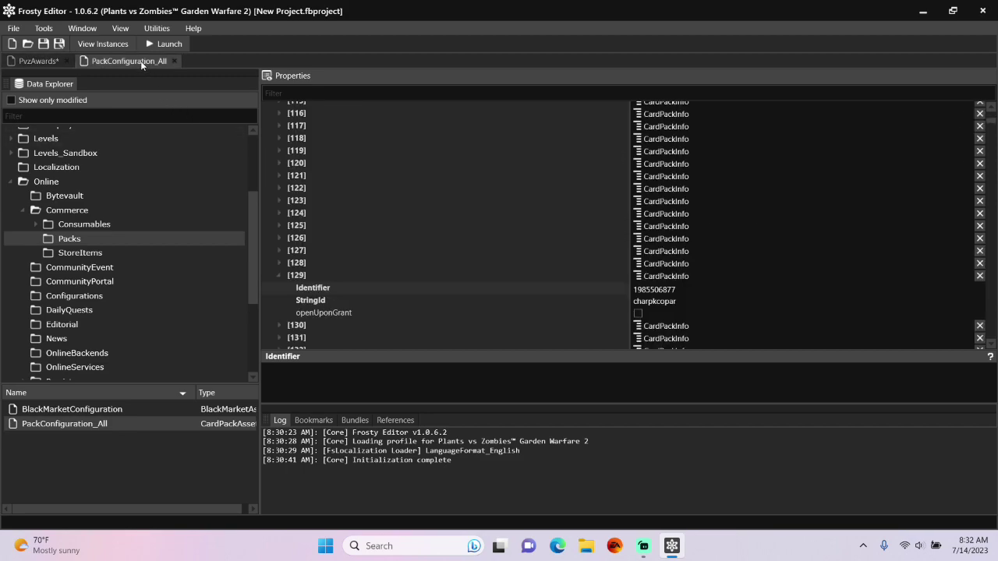
pyautogui.click(686, 301)
pyautogui.hotkey('ctrl', 'a')
pyautogui.hotkey('ctrl', 'c')
pyautogui.click(36, 63)
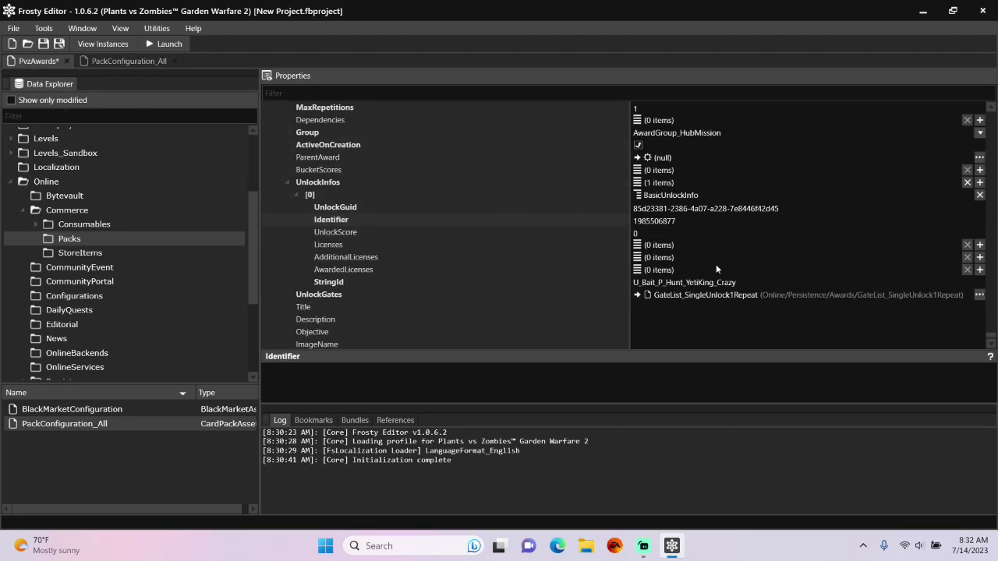
pyautogui.click(741, 283)
pyautogui.hotkey('ctrl', 'a')
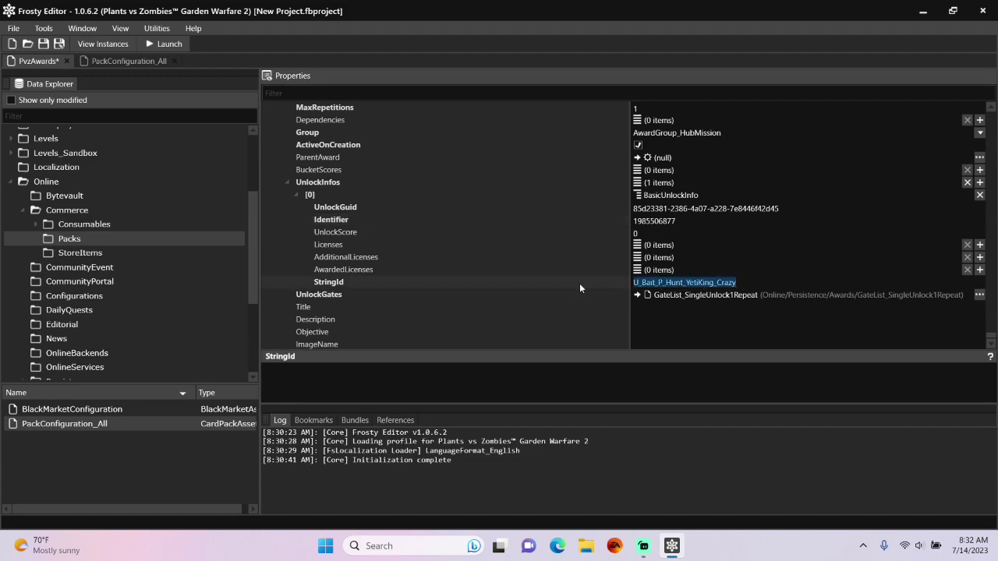
pyautogui.hotkey('ctrl', 'v')
pyautogui.scroll(-1, 644, 273)
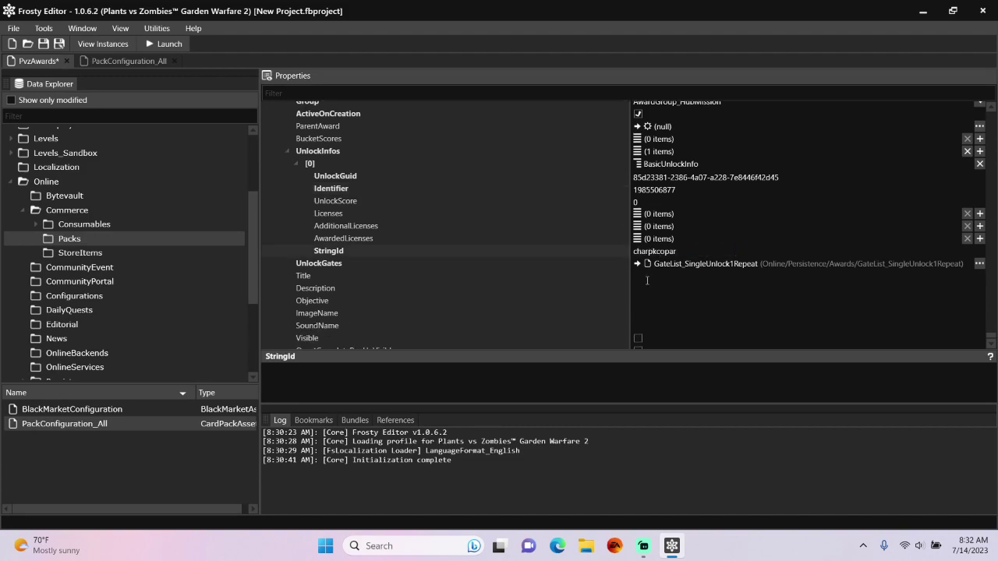
pyautogui.click(645, 274)
# Step: Title the award 'Party Corn Pack' and tick Visible, QuestCompletePopUpVisible and AwardPopUpsVisible
pyautogui.write('Party Corn Pack')
pyautogui.scroll(-1, 676, 257)
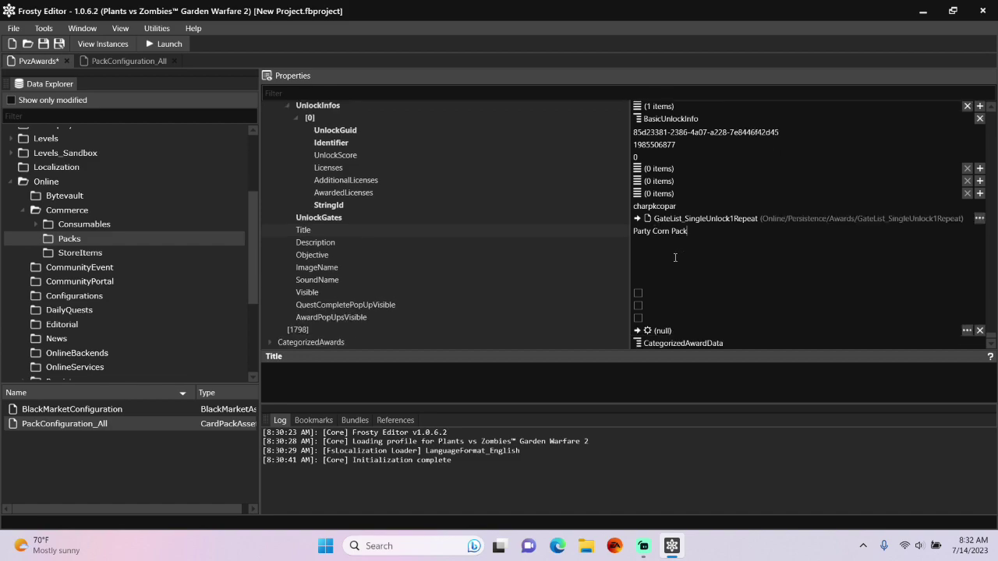
pyautogui.click(638, 293)
pyautogui.click(639, 305)
pyautogui.click(639, 318)
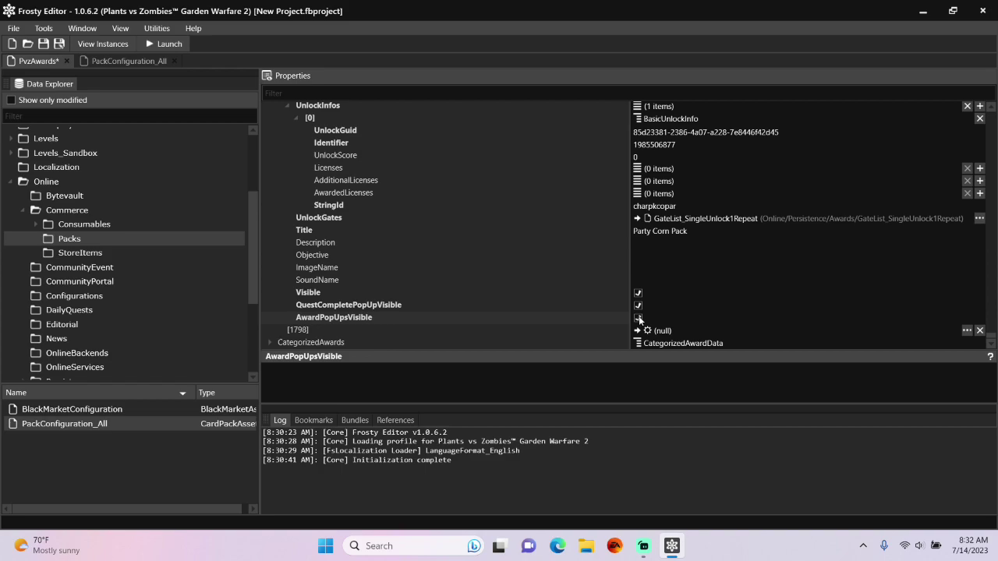
pyautogui.scroll(10, 689, 285)
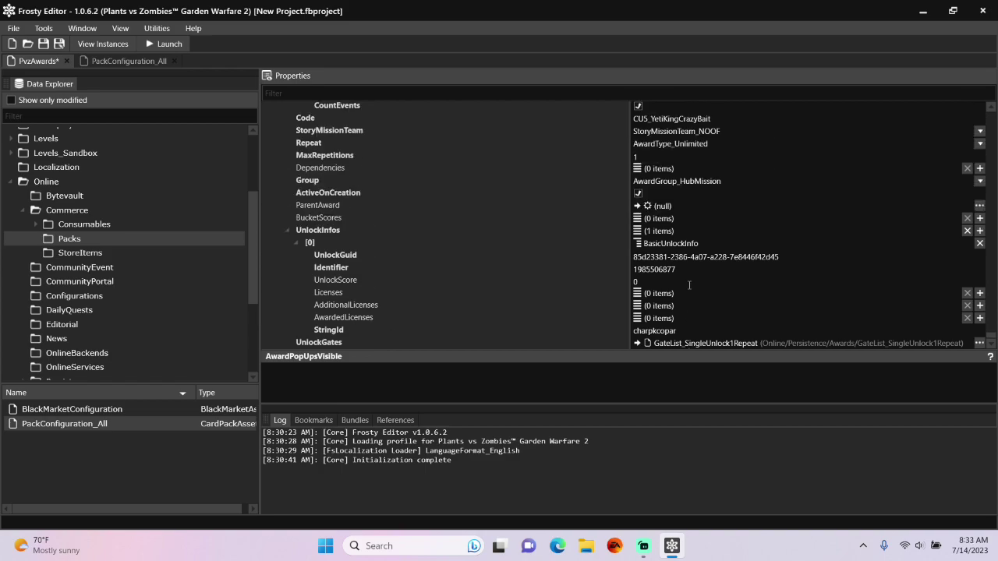
pyautogui.scroll(10, 689, 284)
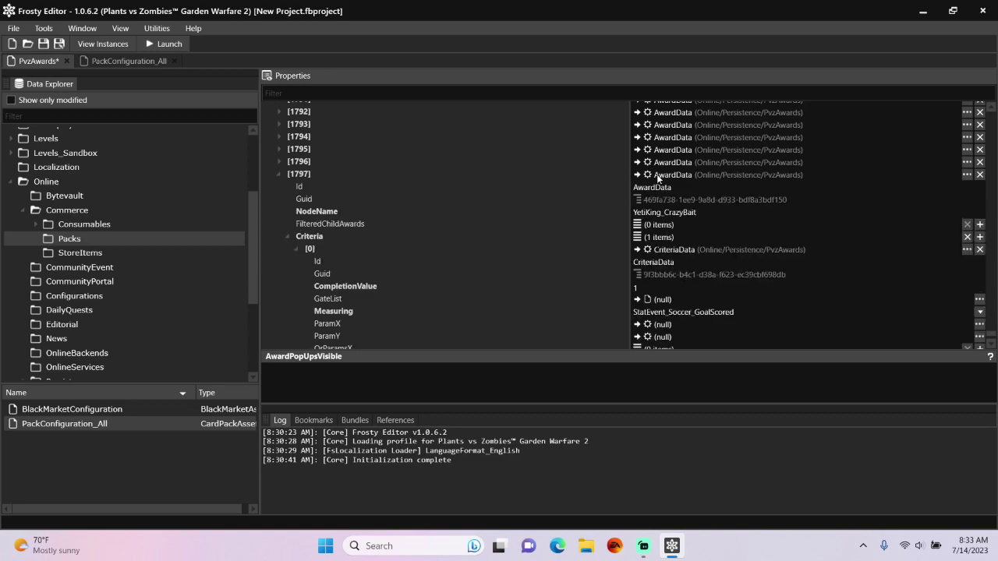
# Step: Copy award [1797] and paste it into the null entry [1798]
pyautogui.rightClick(658, 174)
pyautogui.click(680, 182)
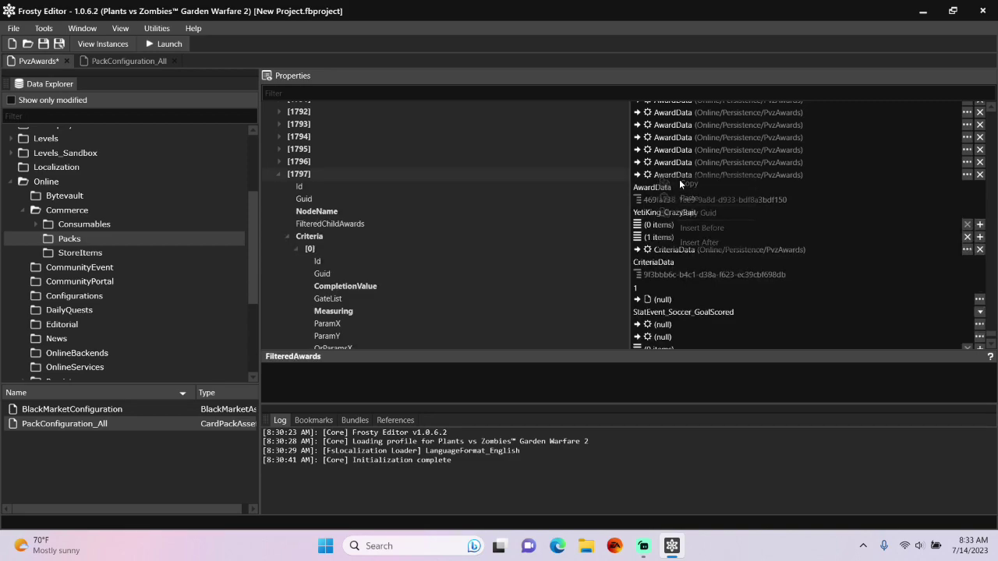
pyautogui.scroll(-10, 663, 267)
pyautogui.scroll(-5, 663, 267)
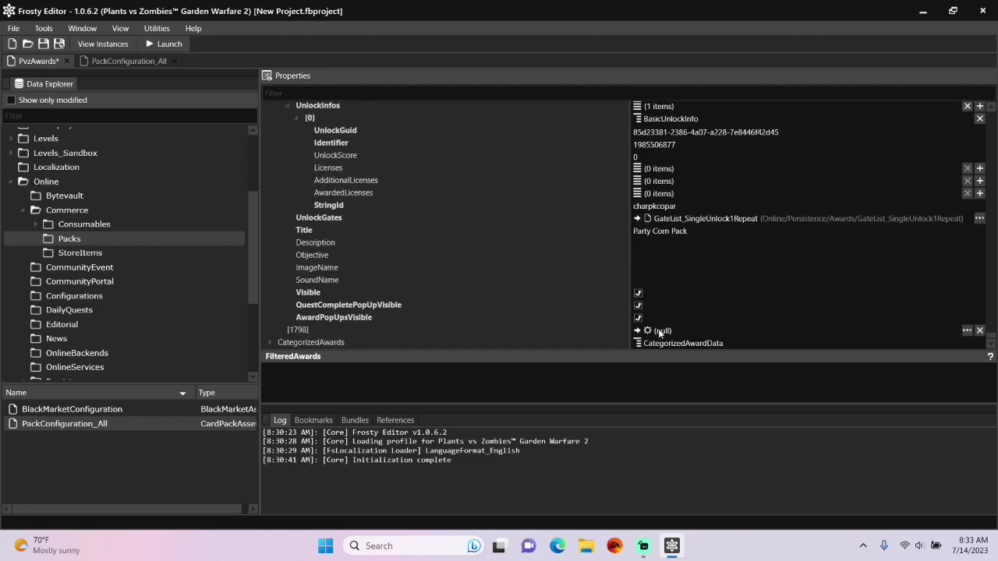
pyautogui.rightClick(659, 331)
pyautogui.click(680, 352)
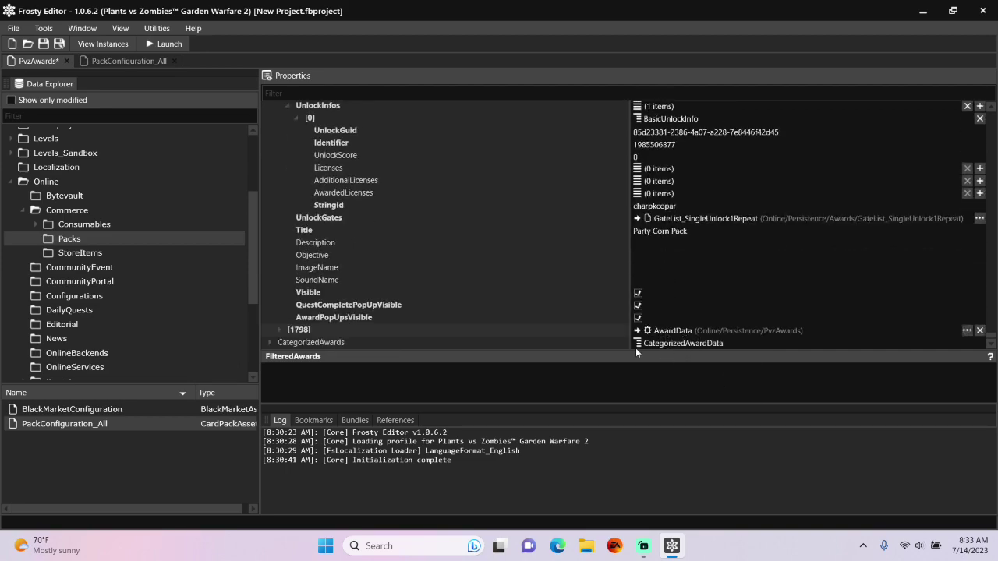
# Step: Expand entry [1798] down to its UnlockInfos [0] details
pyautogui.click(277, 329)
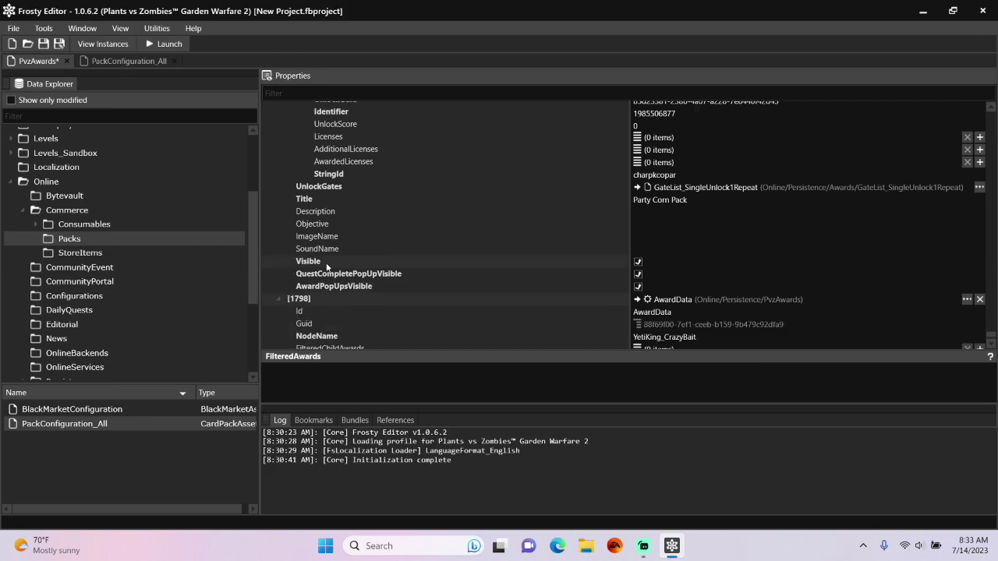
pyautogui.scroll(-5, 331, 261)
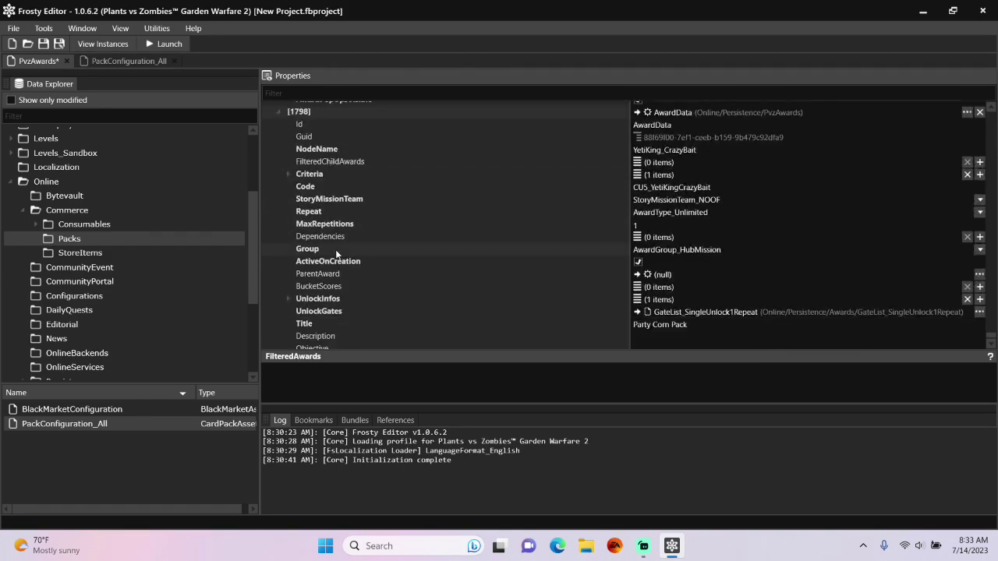
pyautogui.click(287, 298)
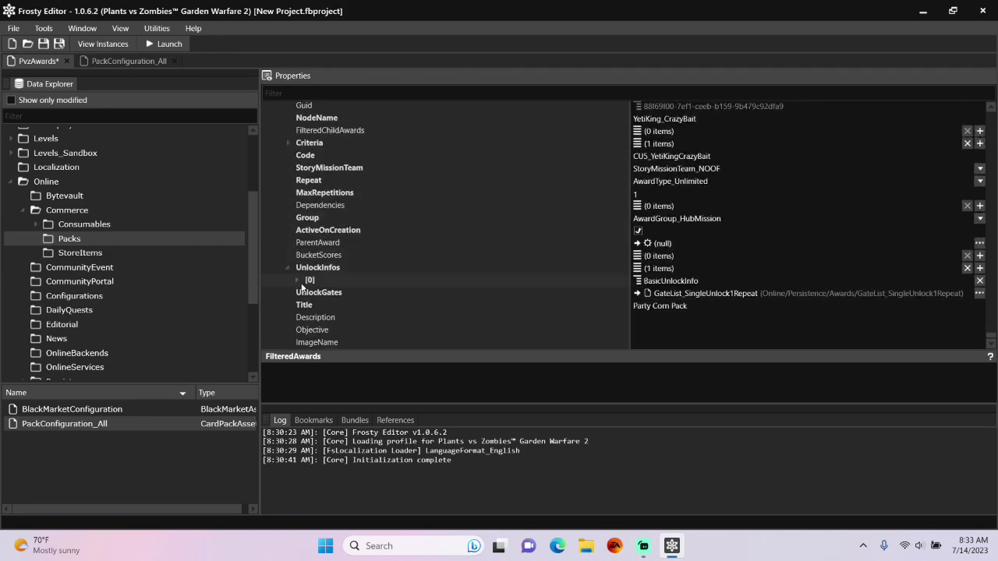
pyautogui.click(295, 280)
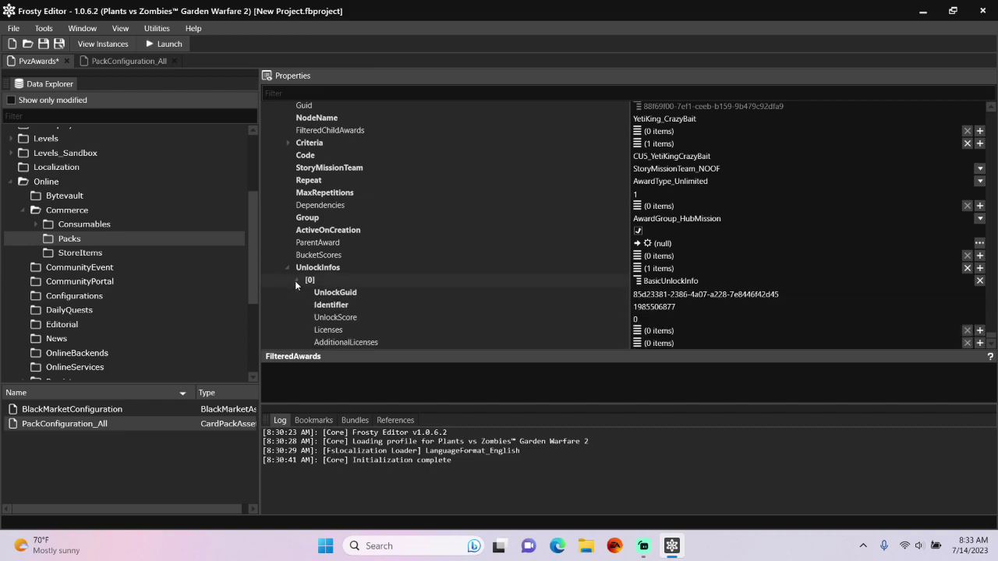
pyautogui.scroll(-3, 335, 269)
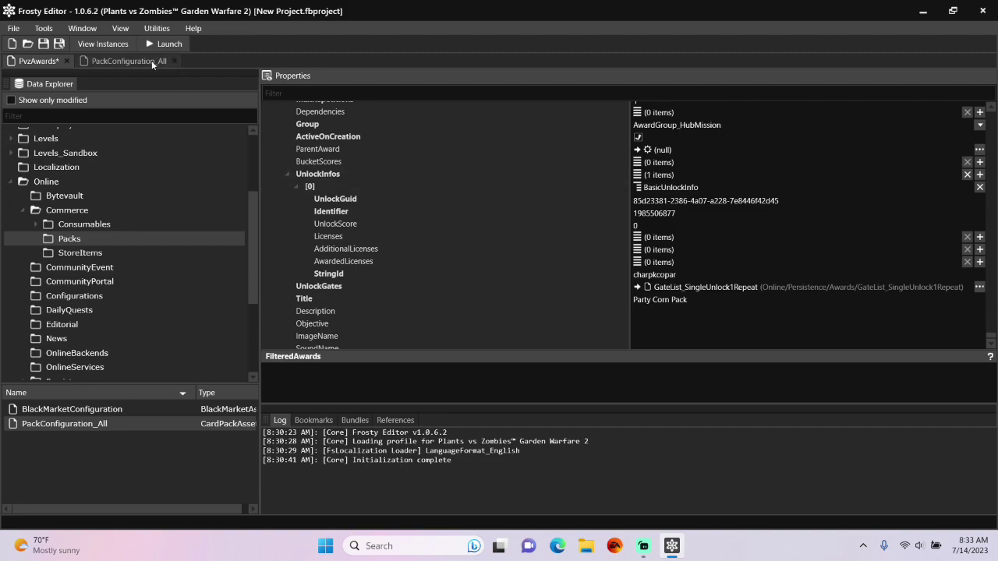
pyautogui.click(121, 61)
pyautogui.scroll(-3, 383, 204)
pyautogui.scroll(-10, 380, 209)
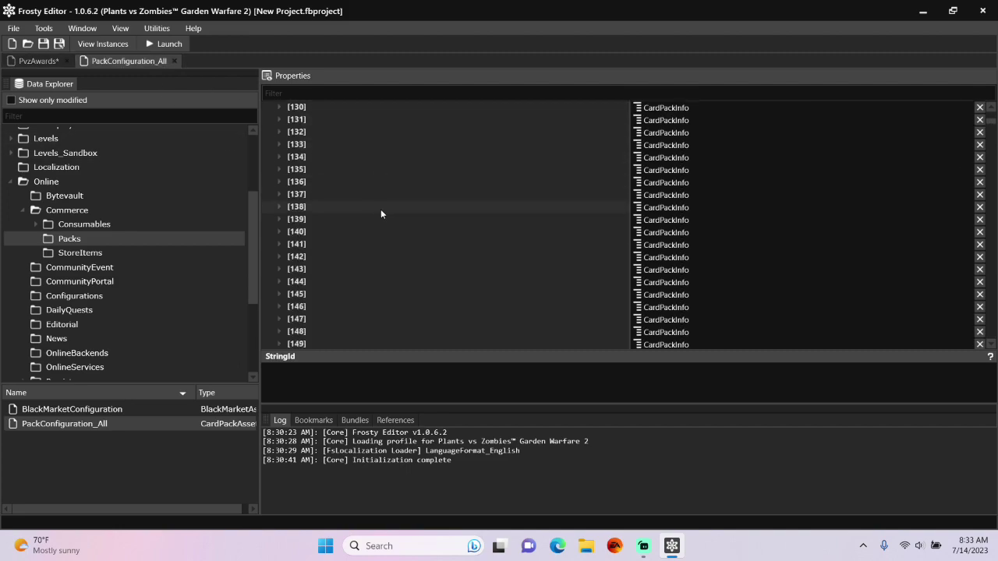
pyautogui.scroll(-6, 379, 214)
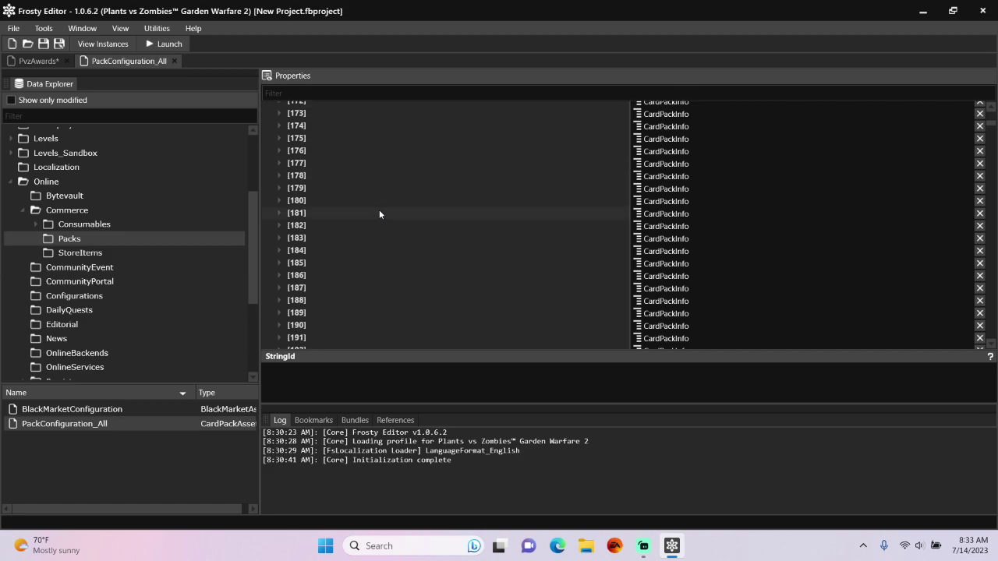
pyautogui.scroll(-1, 379, 210)
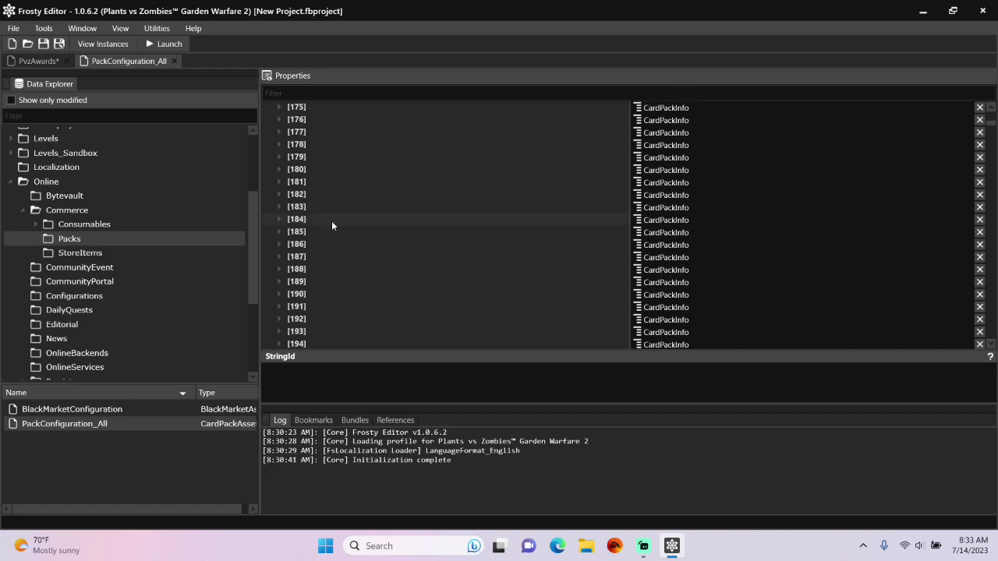
pyautogui.click(279, 294)
pyautogui.scroll(-1, 356, 264)
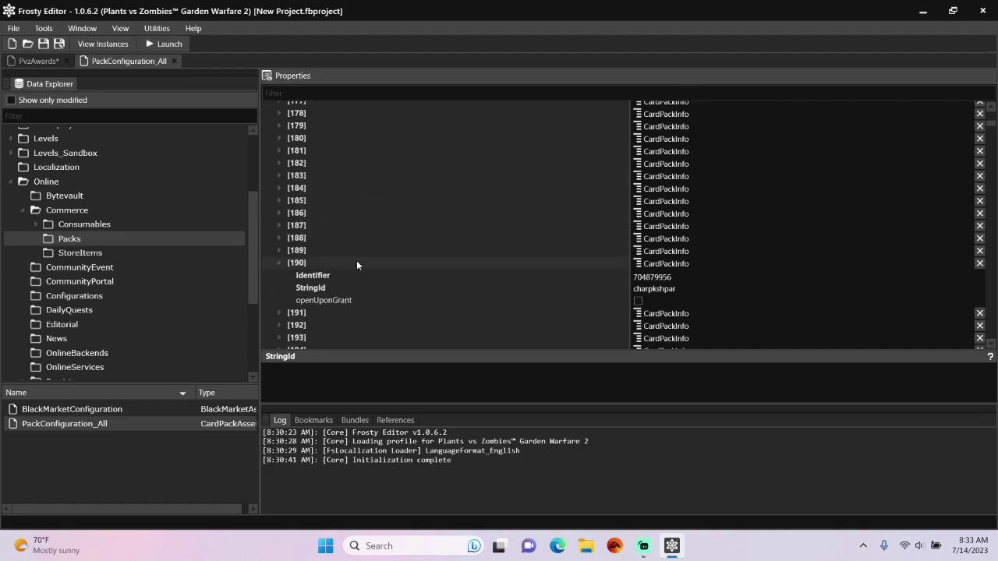
pyautogui.click(689, 277)
pyautogui.click(40, 61)
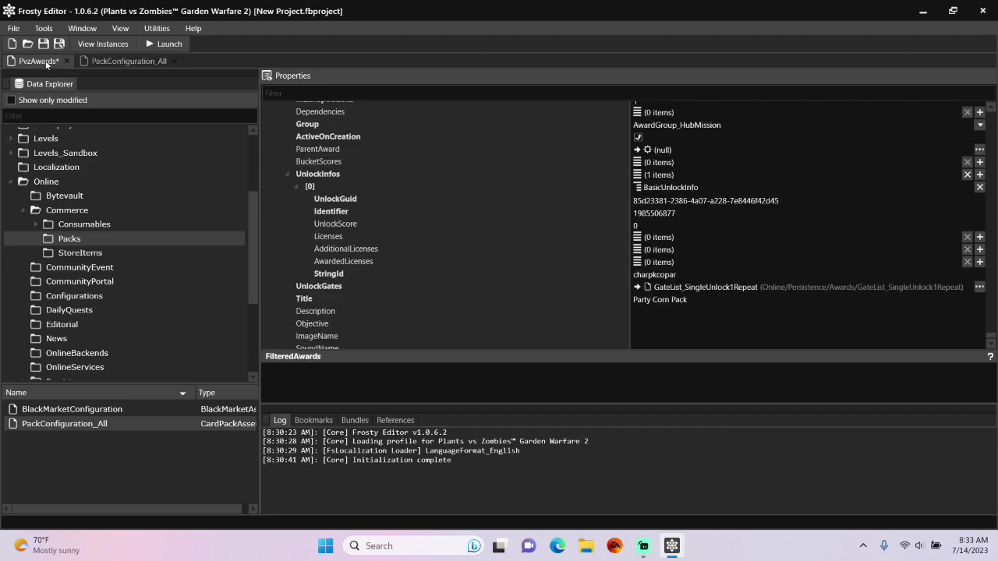
pyautogui.click(683, 213)
pyautogui.hotkey('ctrl', 'a')
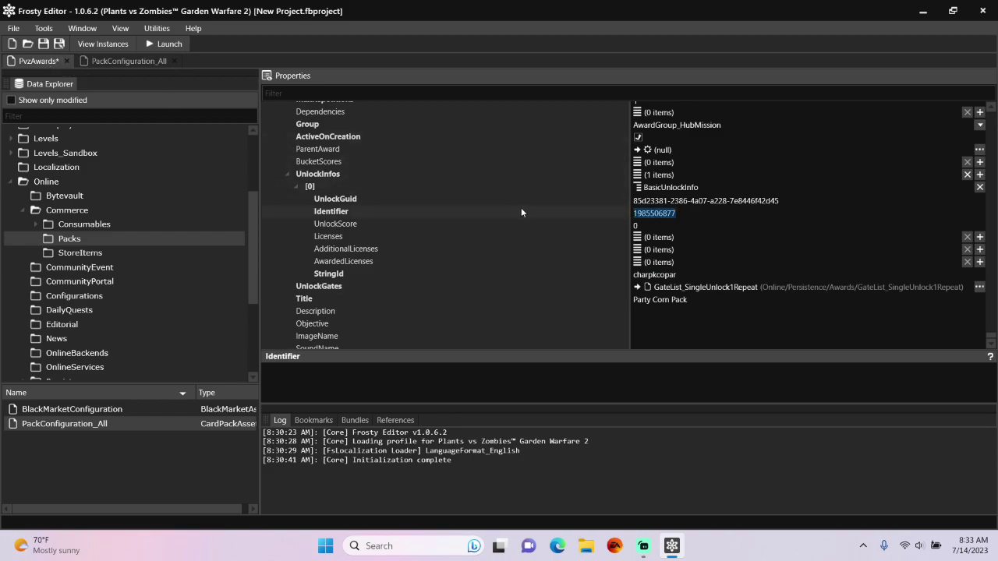
pyautogui.hotkey('ctrl', 'v')
# Step: Copy pack [190]'s StringId charpkshpar and select the award's old StringId charpkcopar
pyautogui.click(147, 62)
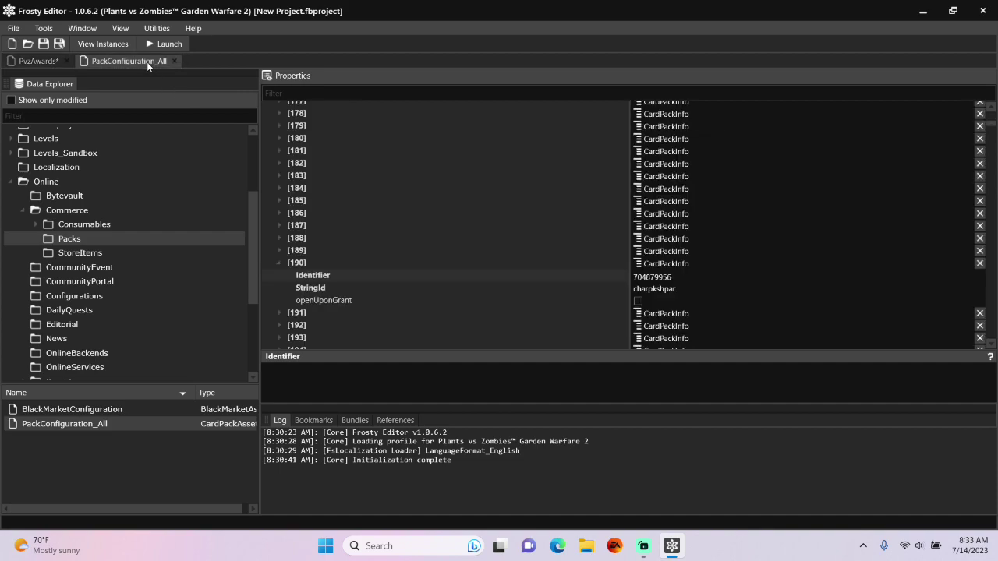
pyautogui.moveTo(678, 289); pyautogui.dragTo(622, 287)
pyautogui.click(37, 61)
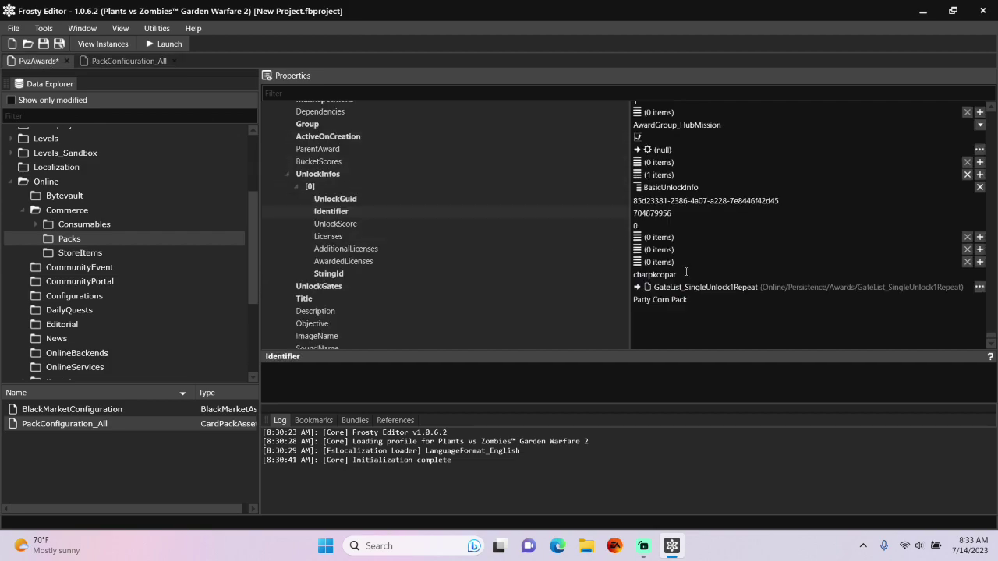
pyautogui.moveTo(675, 274); pyautogui.dragTo(592, 276)
# Step: Paste charpkshpar as the StringId and retitle the award 'Party Brainz Pack'
pyautogui.hotkey('ctrl', 'v')
pyautogui.click(697, 300)
pyautogui.press('BackSpace')
pyautogui.press('BackSpace')
pyautogui.press('BackSpace')
pyautogui.press('BackSpace')
pyautogui.press('BackSpace')
pyautogui.write('Brainz')
# Step: Save the project as 'Pack Hacks'
pyautogui.hotkey('ctrl', 's')
pyautogui.write('P')
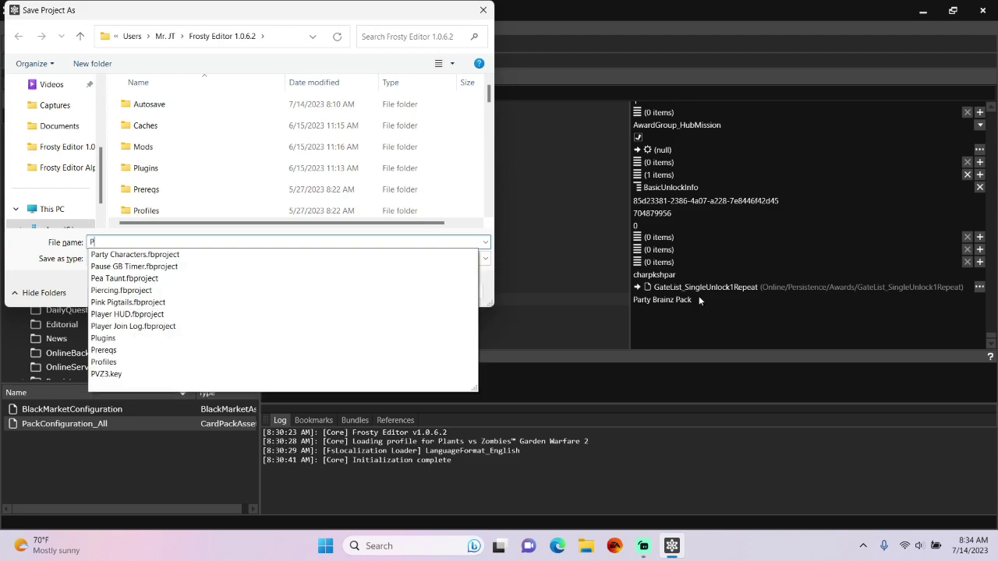
pyautogui.write('ack Hacks')
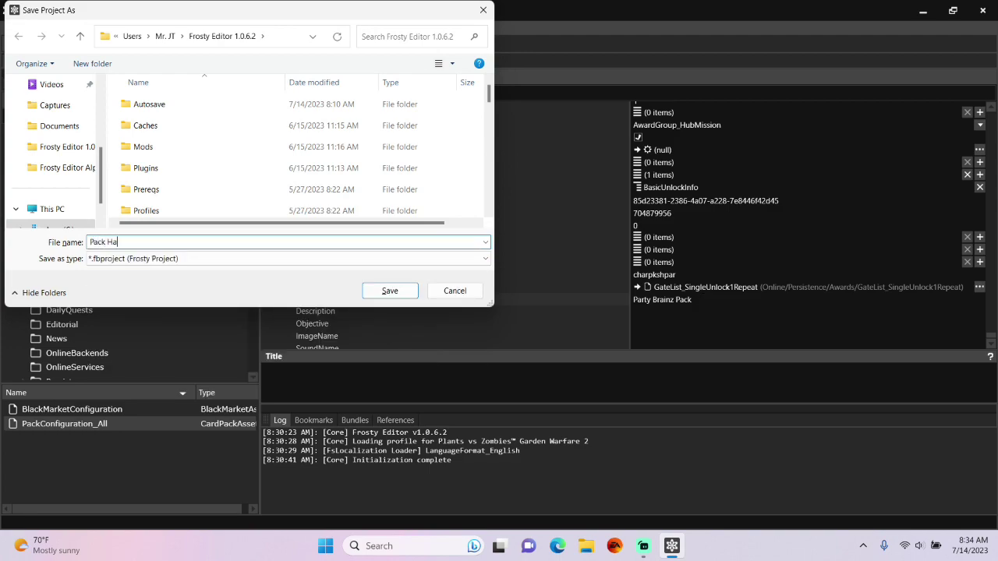
pyautogui.click(387, 292)
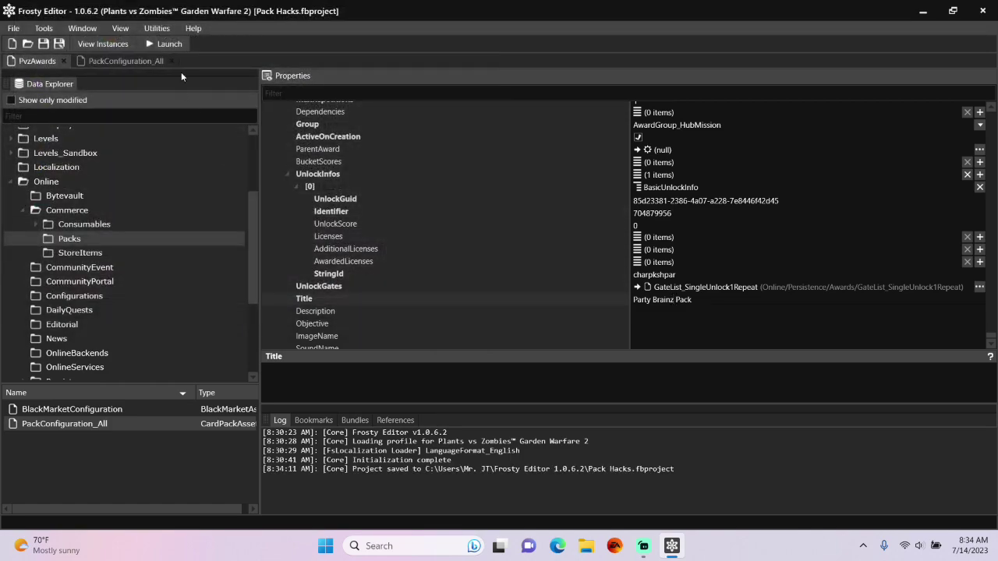
# Step: Launch Garden Warfare 2 with the modded project and load into the backyard as the corn hero
pyautogui.click(173, 45)
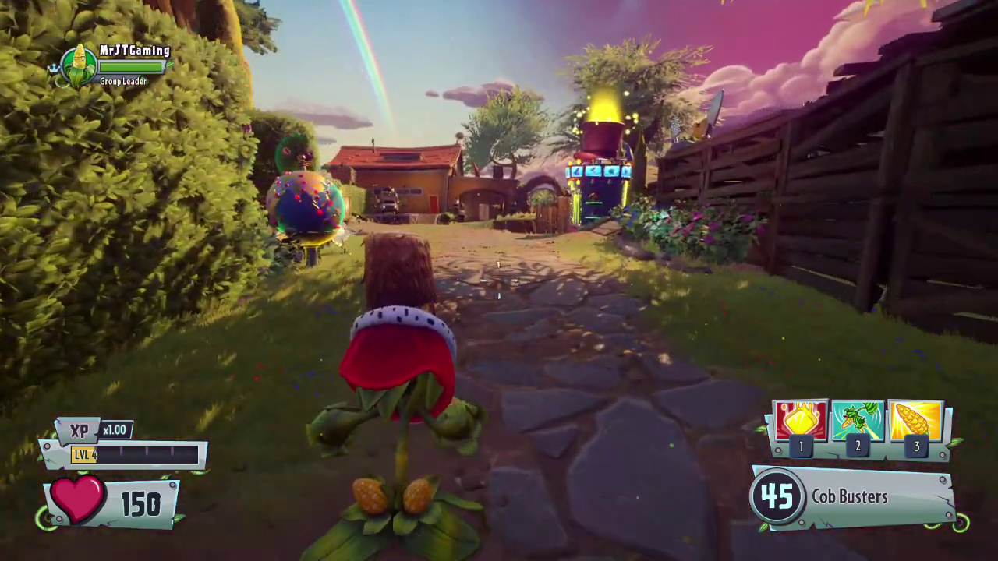
# Step: Husk Hop up the stone stairs to the Sticker Shop machine and open its pack store
pyautogui.press('2')
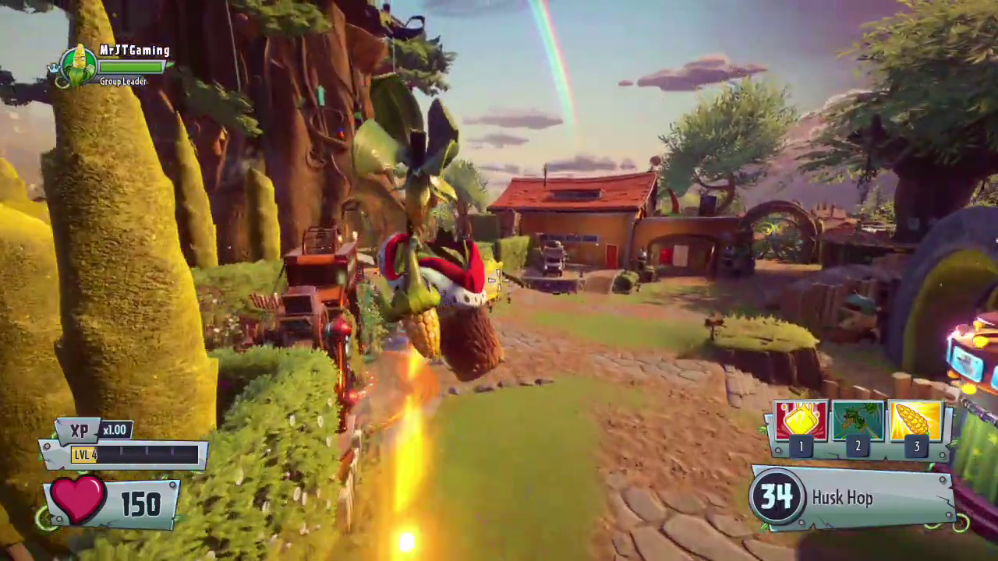
pyautogui.press('w')
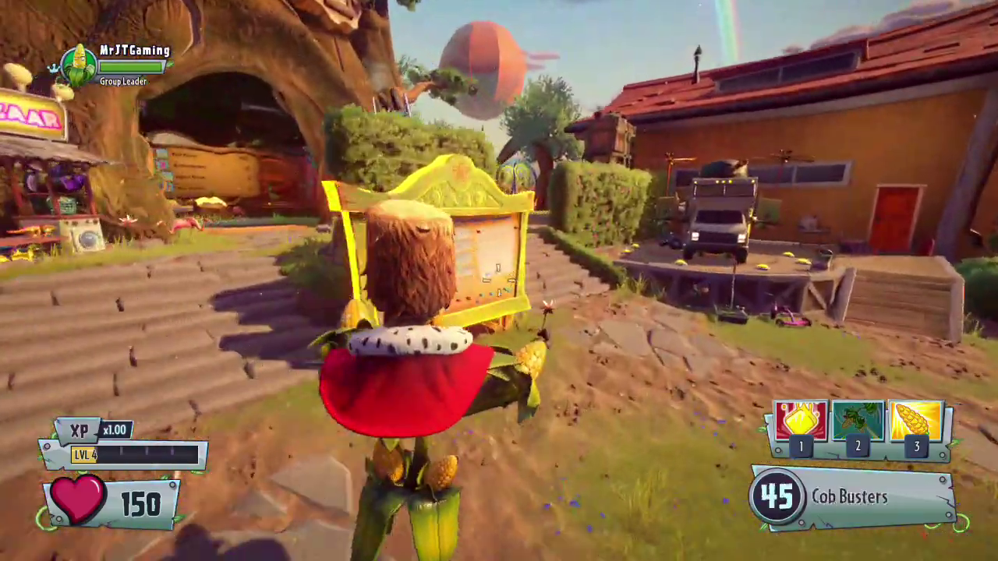
pyautogui.press('w')
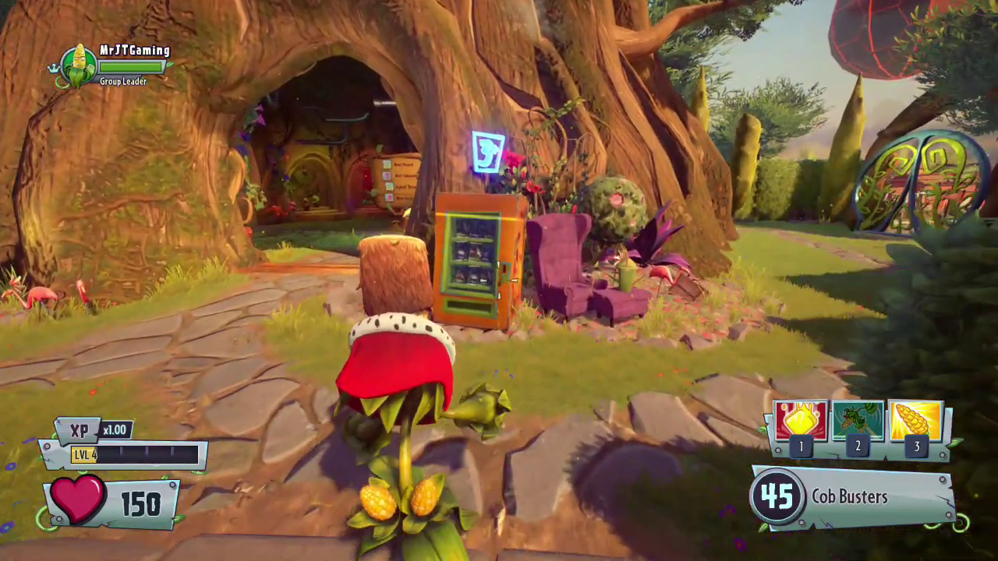
pyautogui.press('e')
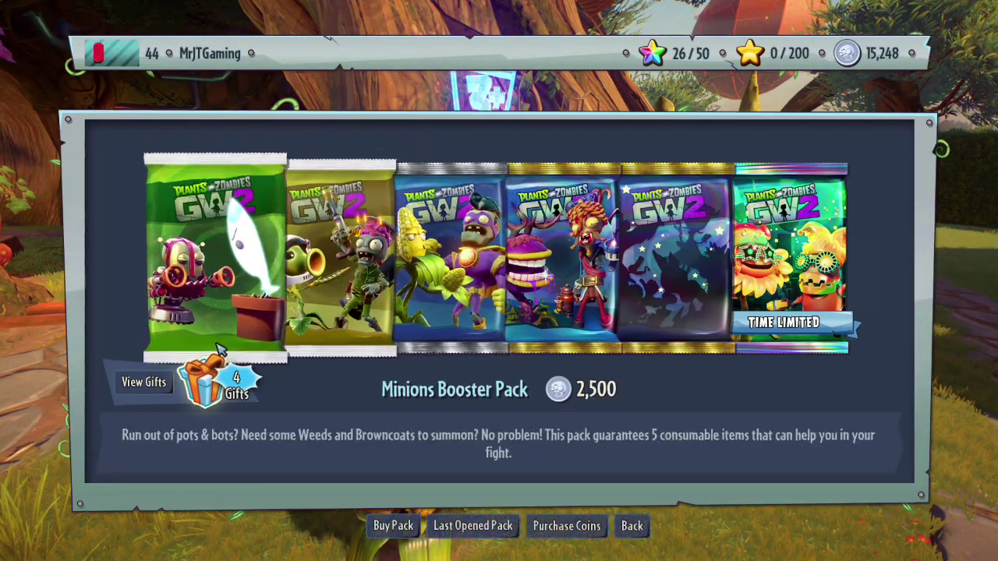
# Step: Open the gifted Party Corn pack from View Gifts to unlock Party Corn
pyautogui.click(152, 392)
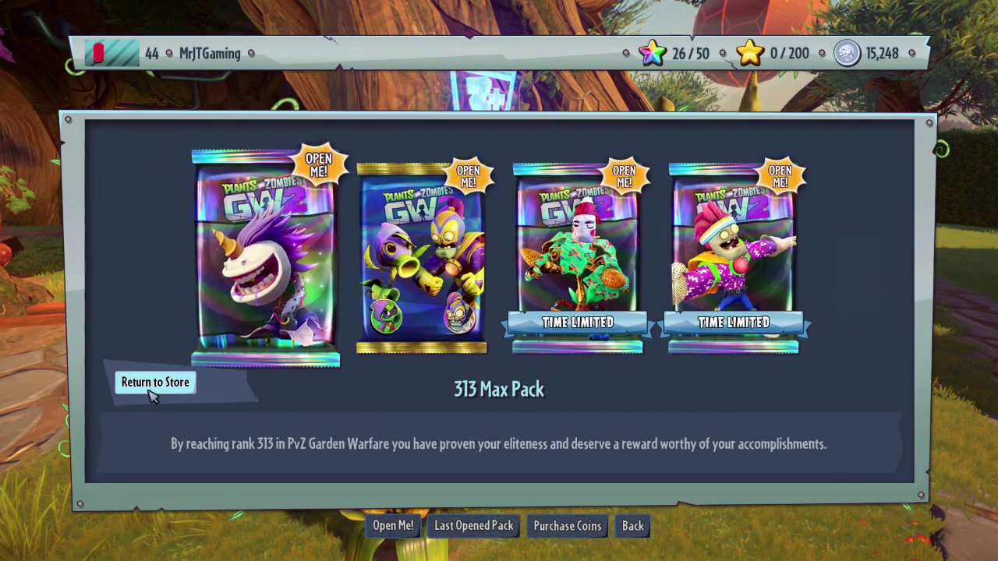
pyautogui.click(575, 274)
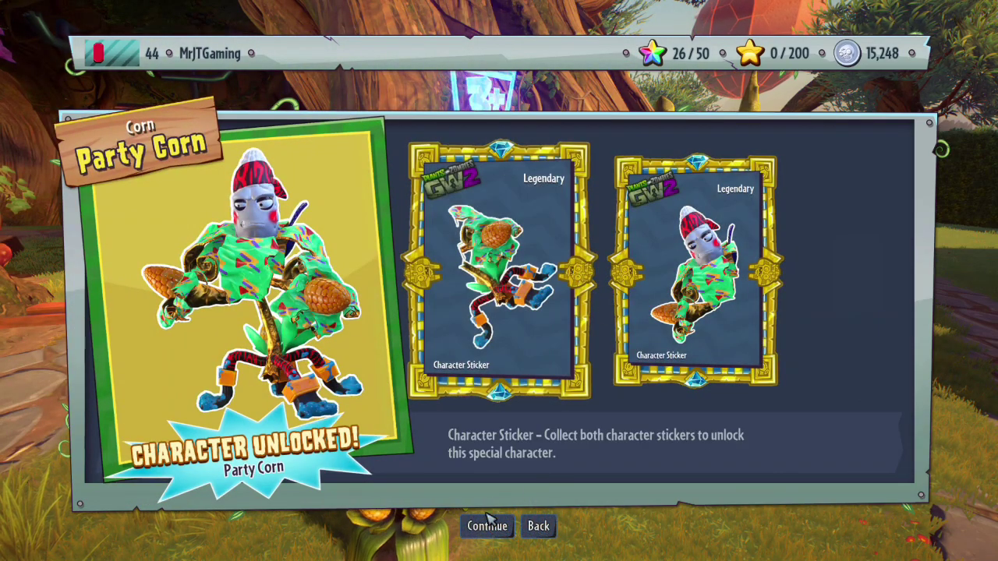
pyautogui.click(487, 527)
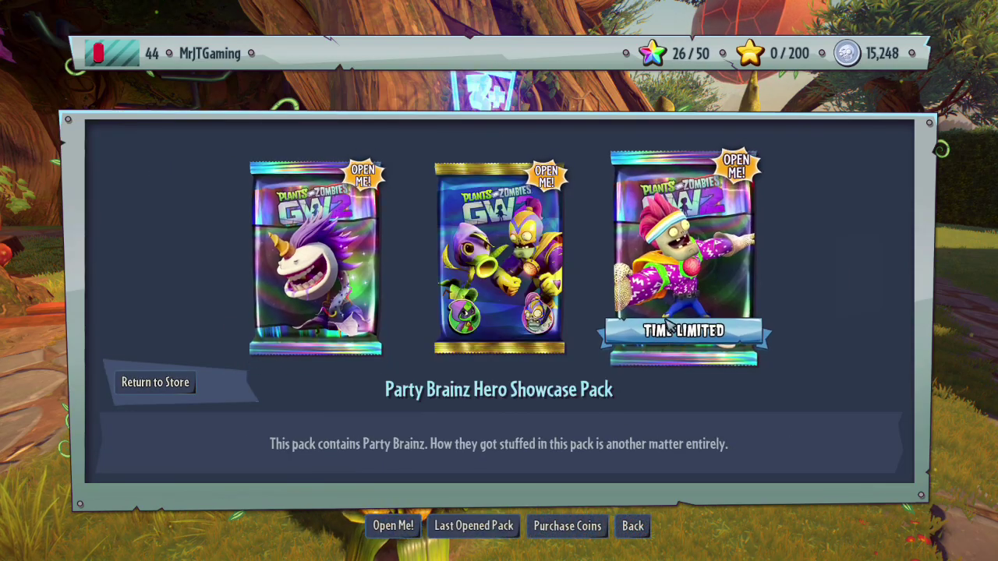
# Step: Open the Party Brainz Hero Showcase Pack, then leave the Sticker Shop
pyautogui.click(691, 263)
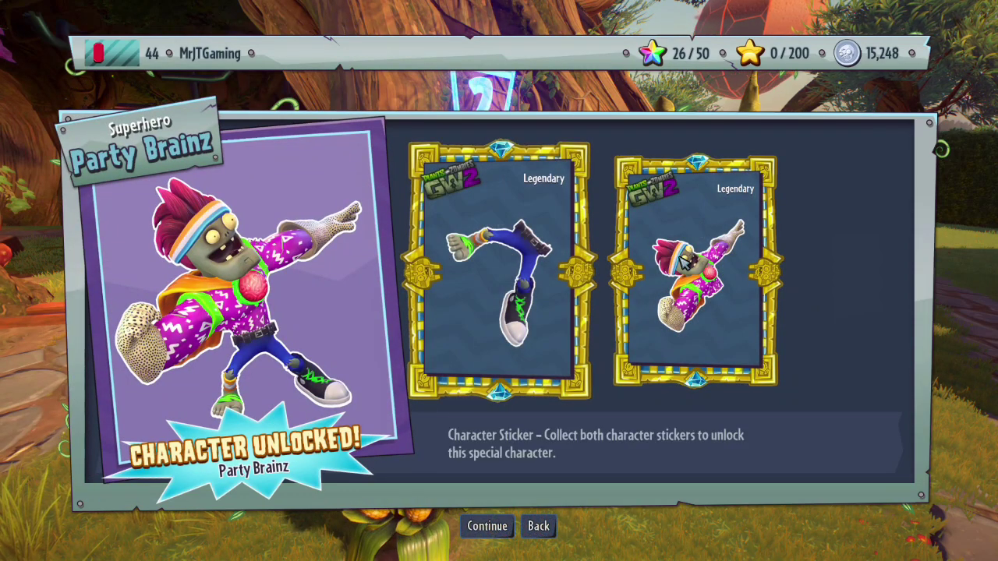
pyautogui.click(489, 528)
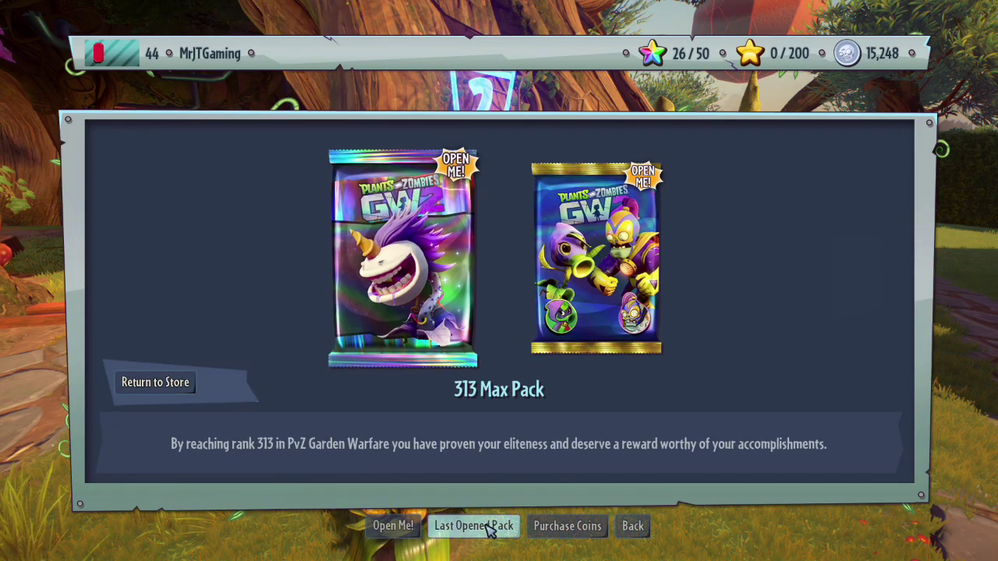
pyautogui.click(631, 526)
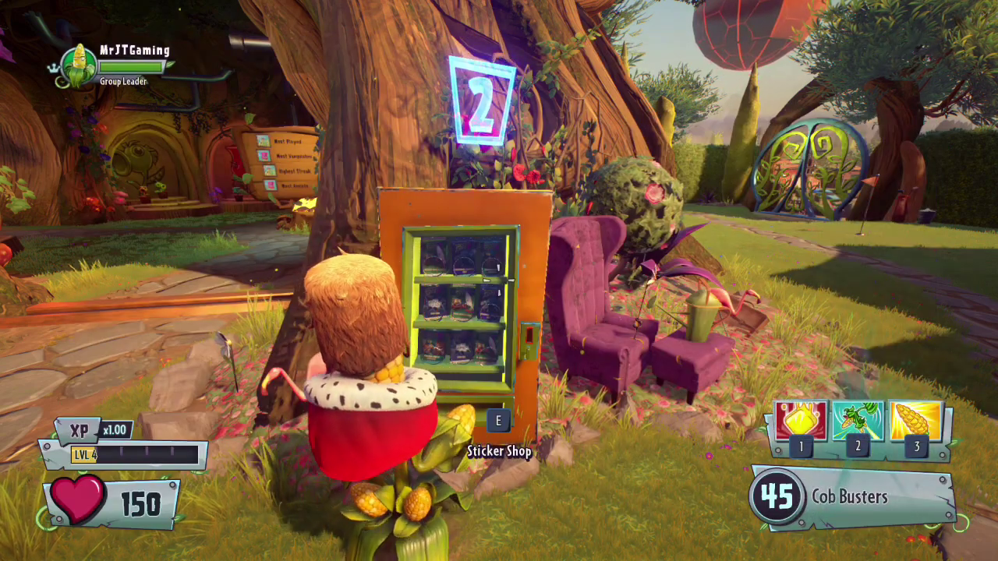